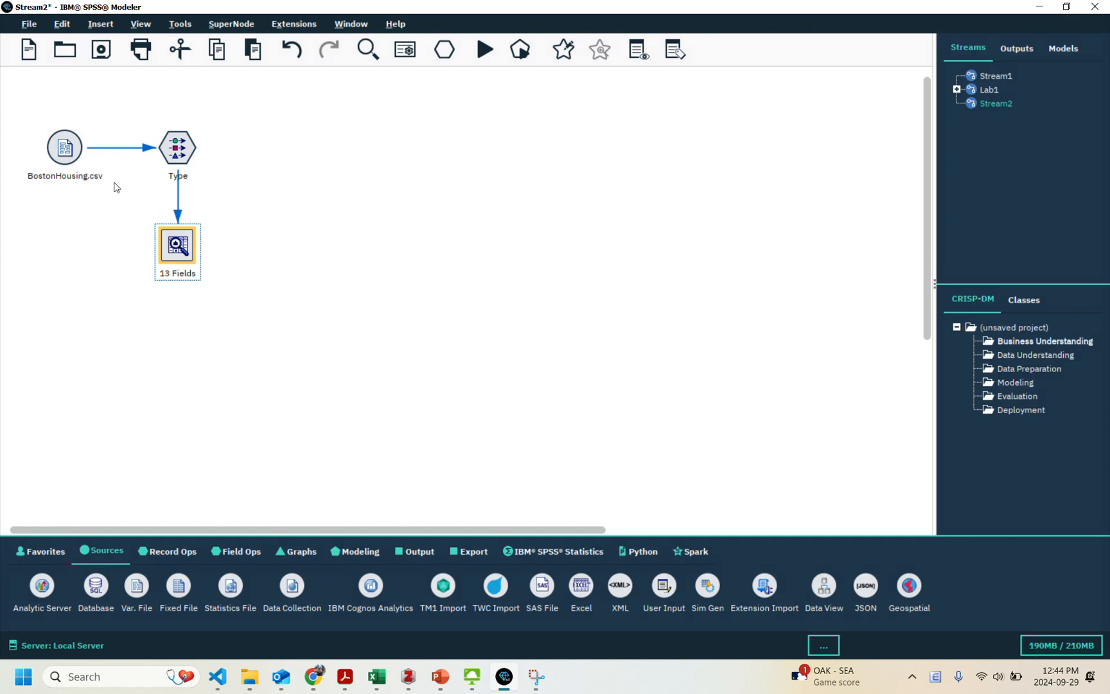
# Review the measurement levels, value ranges and roles of the fields in the Type node.
pyautogui.click(181, 149)
pyautogui.doubleClick(180, 149)
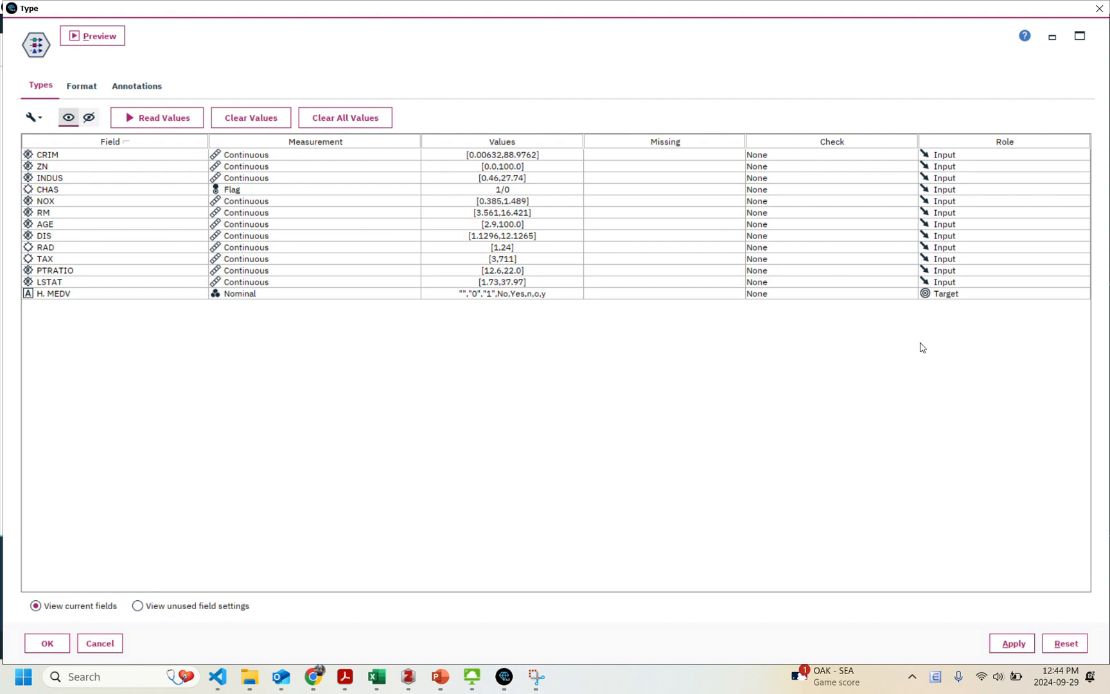
pyautogui.click(47, 643)
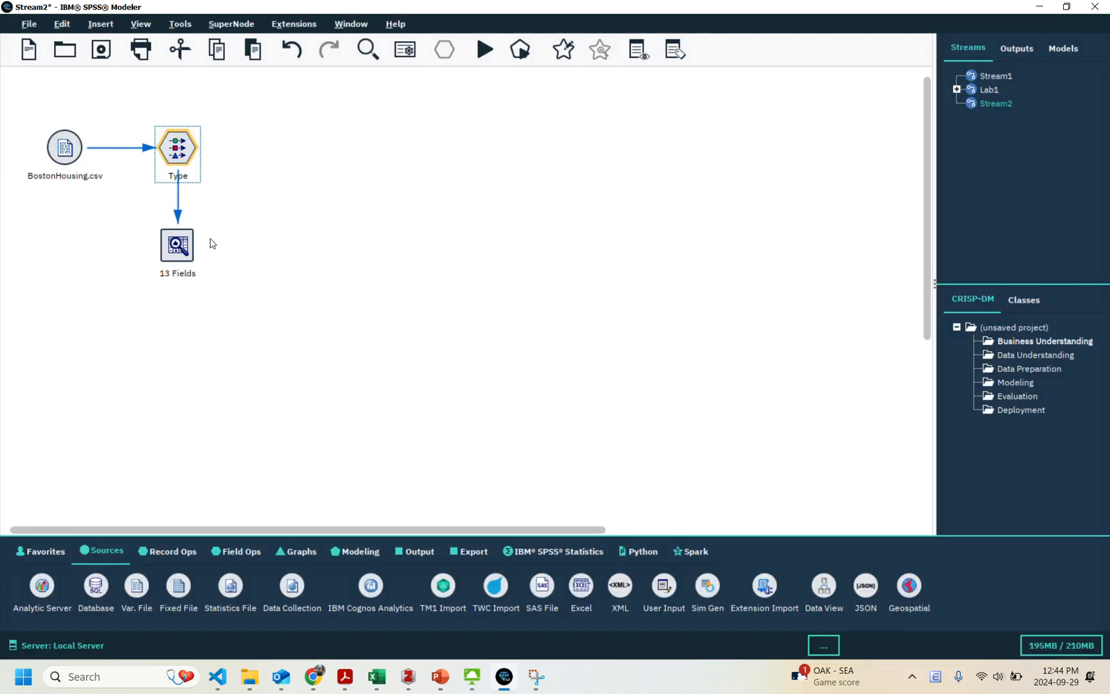
# Run the existing Data Audit node with its standard-deviation outlier detection and show the enlarged quality results.
pyautogui.doubleClick(177, 245)
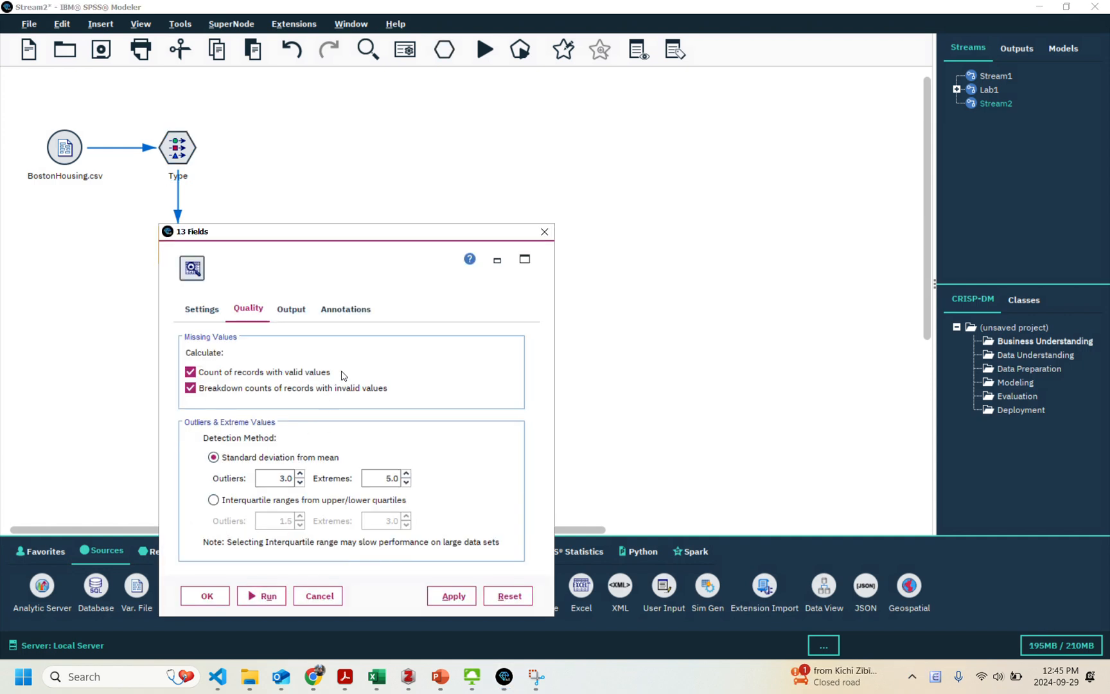
pyautogui.click(201, 308)
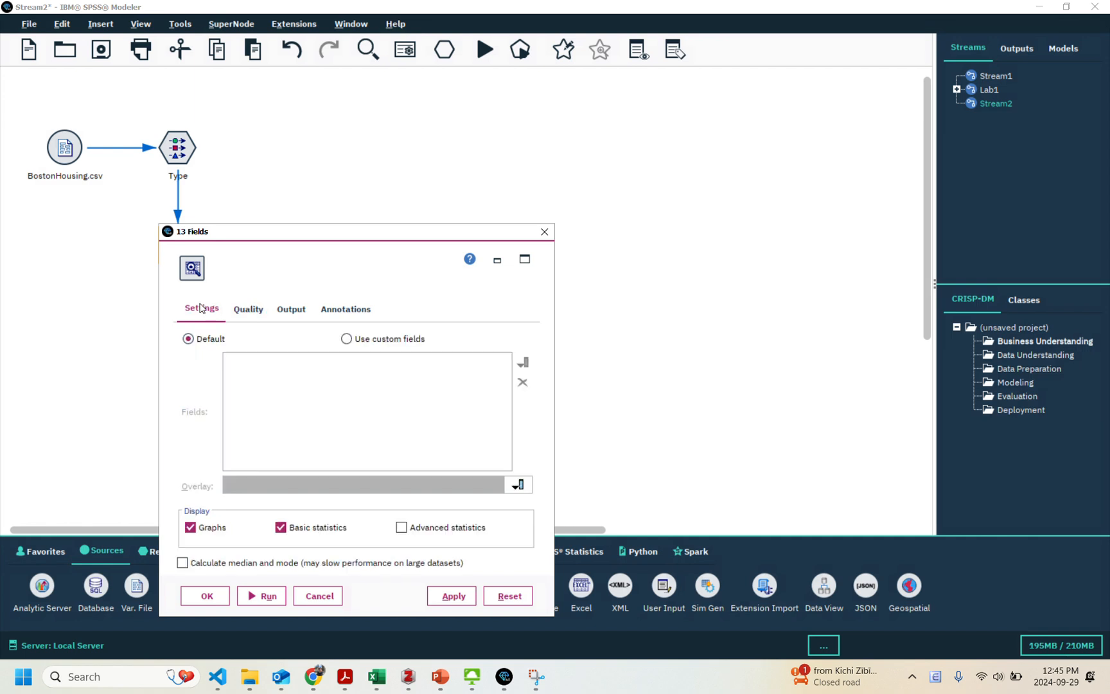
pyautogui.click(238, 314)
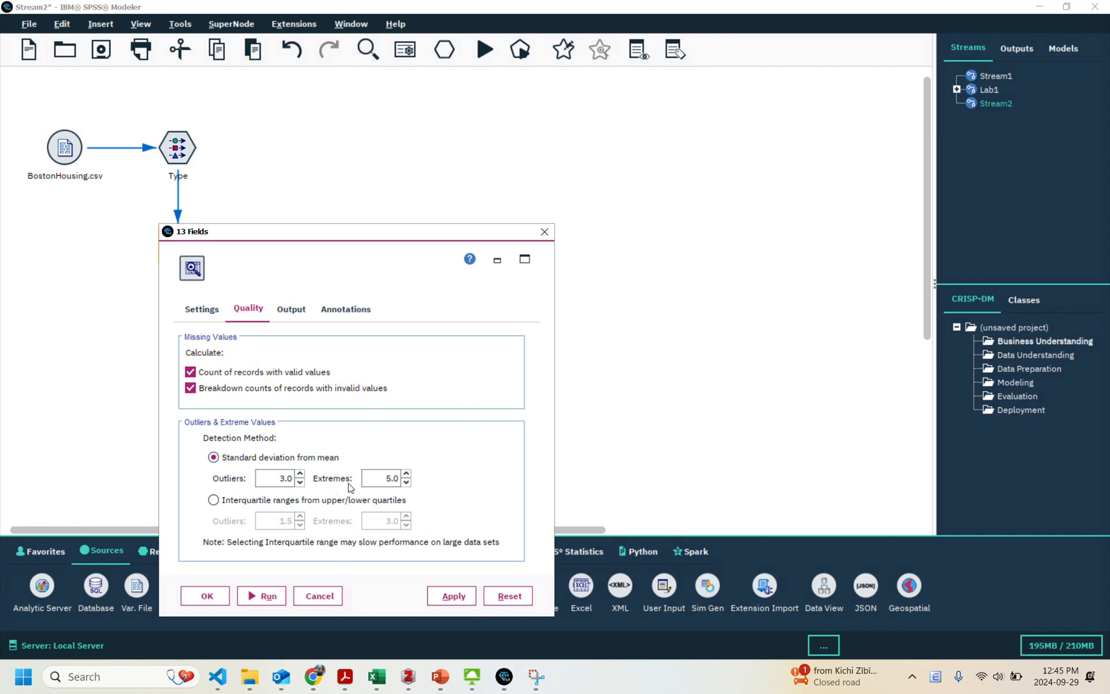
pyautogui.click(261, 596)
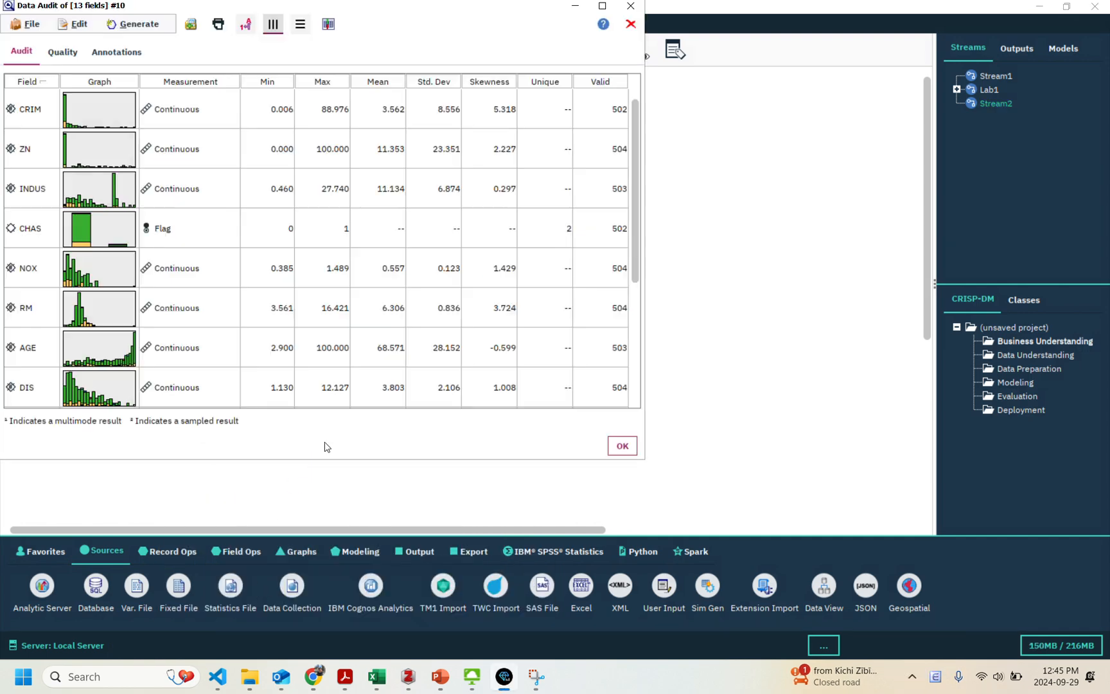
pyautogui.doubleClick(409, 8)
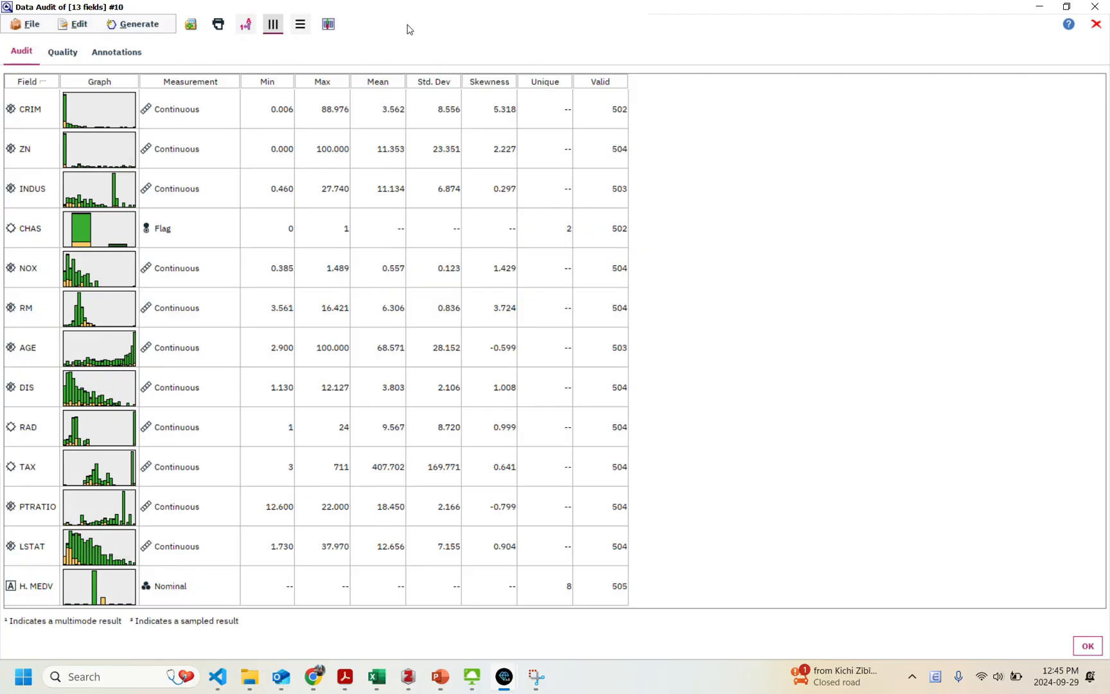
pyautogui.click(60, 57)
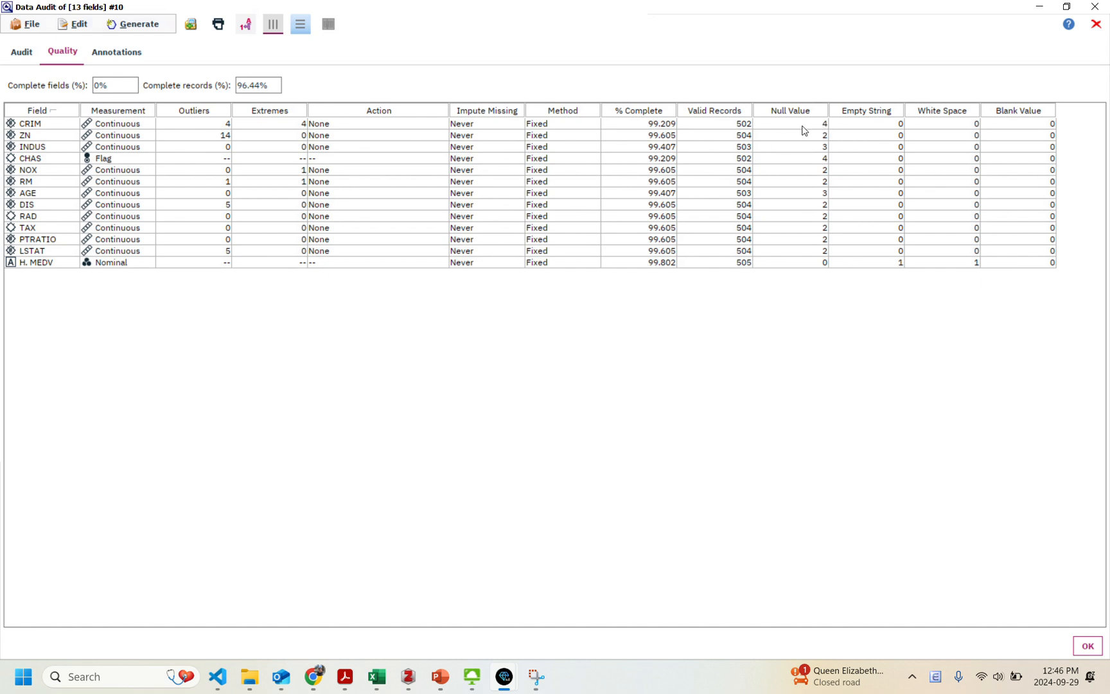
# Set the outlier and extreme action for the CRIM field to Nullify.
pyautogui.click(365, 125)
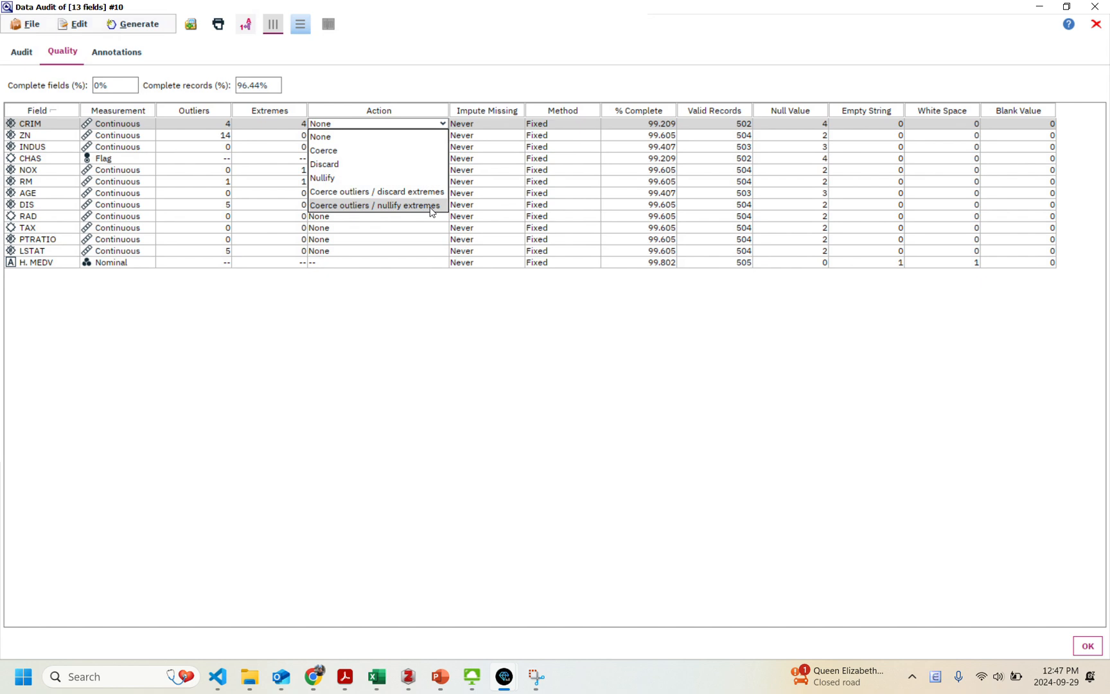
pyautogui.click(352, 176)
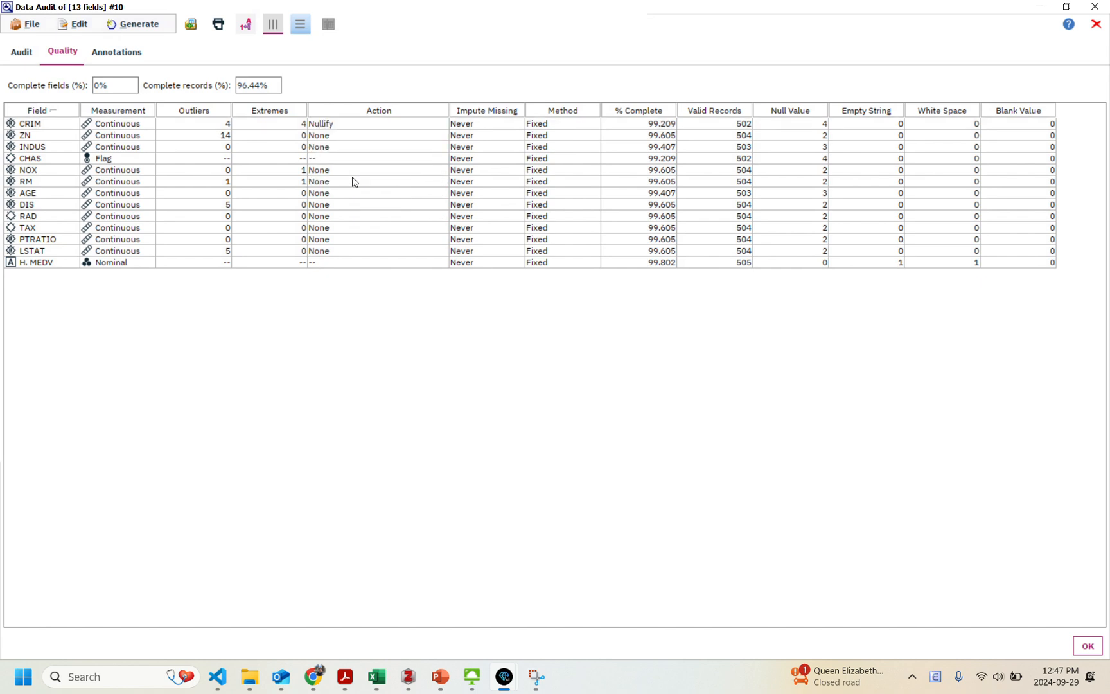
pyautogui.click(332, 134)
pyautogui.click(344, 137)
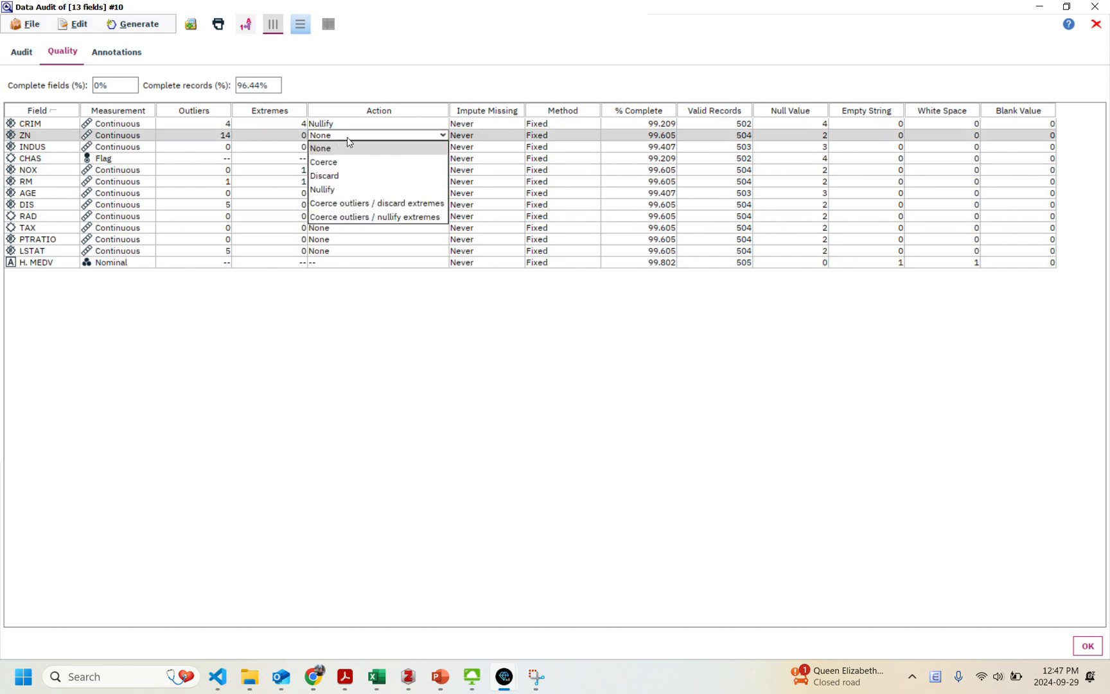
pyautogui.click(345, 187)
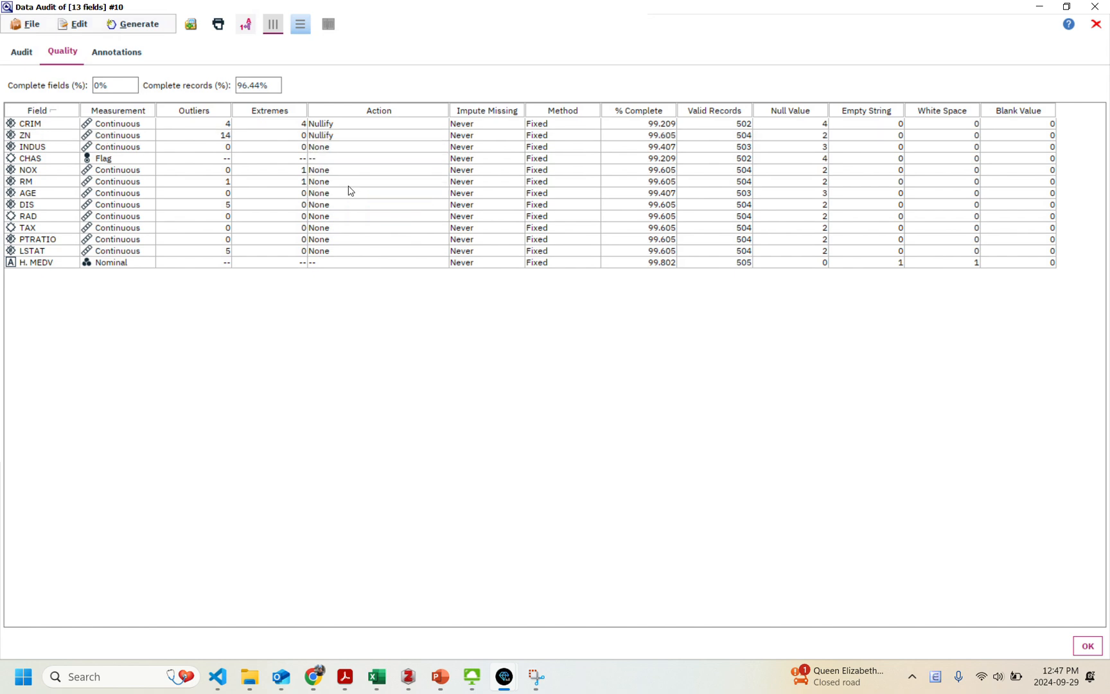
pyautogui.doubleClick(342, 137)
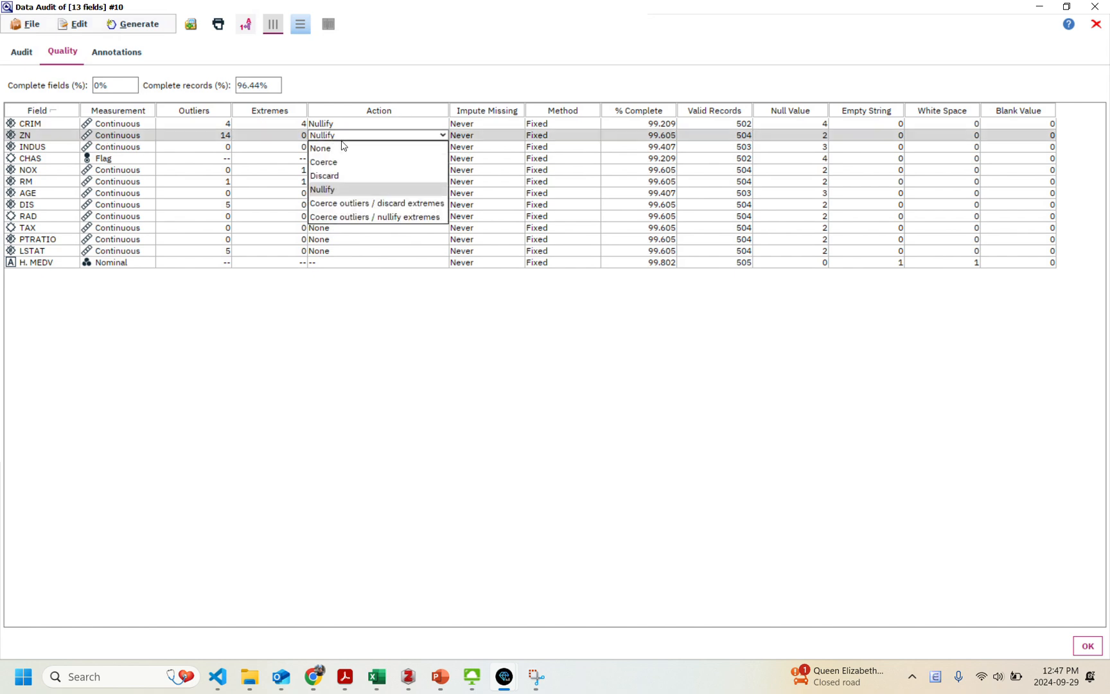
pyautogui.click(345, 152)
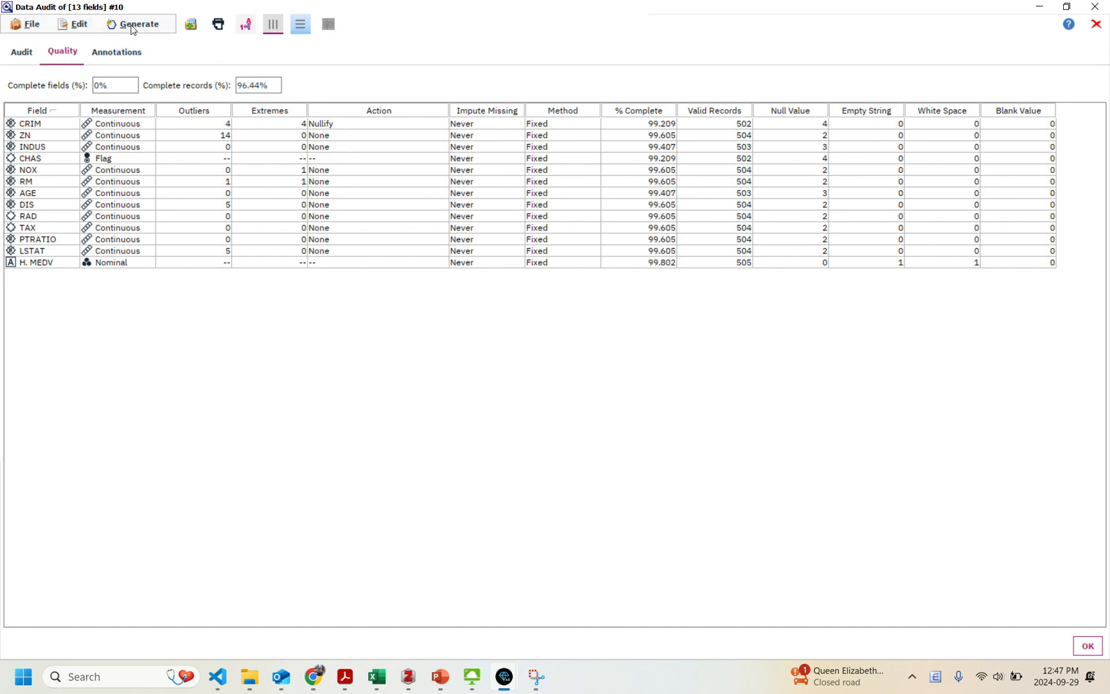
# Generate an Outlier & Extreme SuperNode for all fields and close the audit results.
pyautogui.click(132, 26)
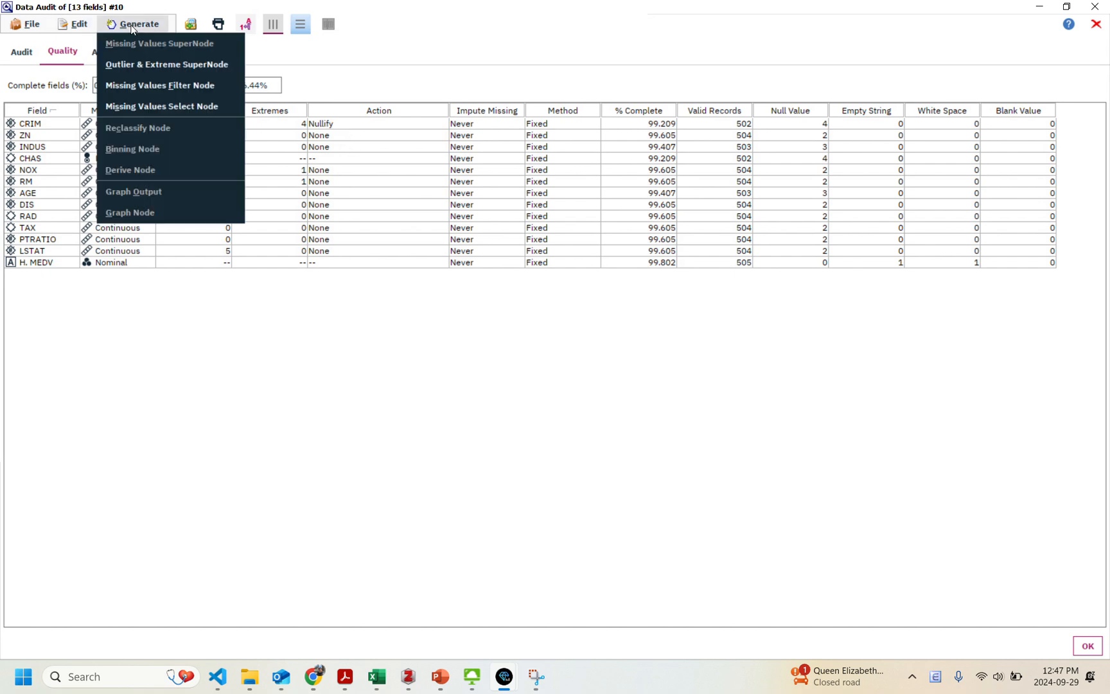
pyautogui.click(170, 67)
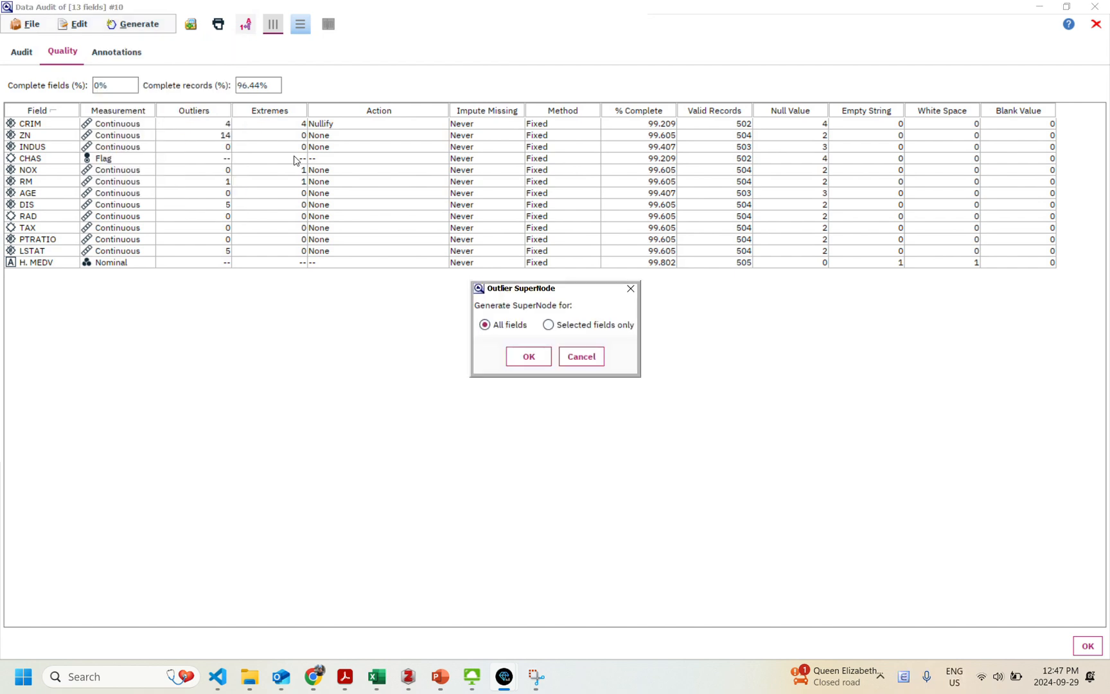
pyautogui.click(529, 357)
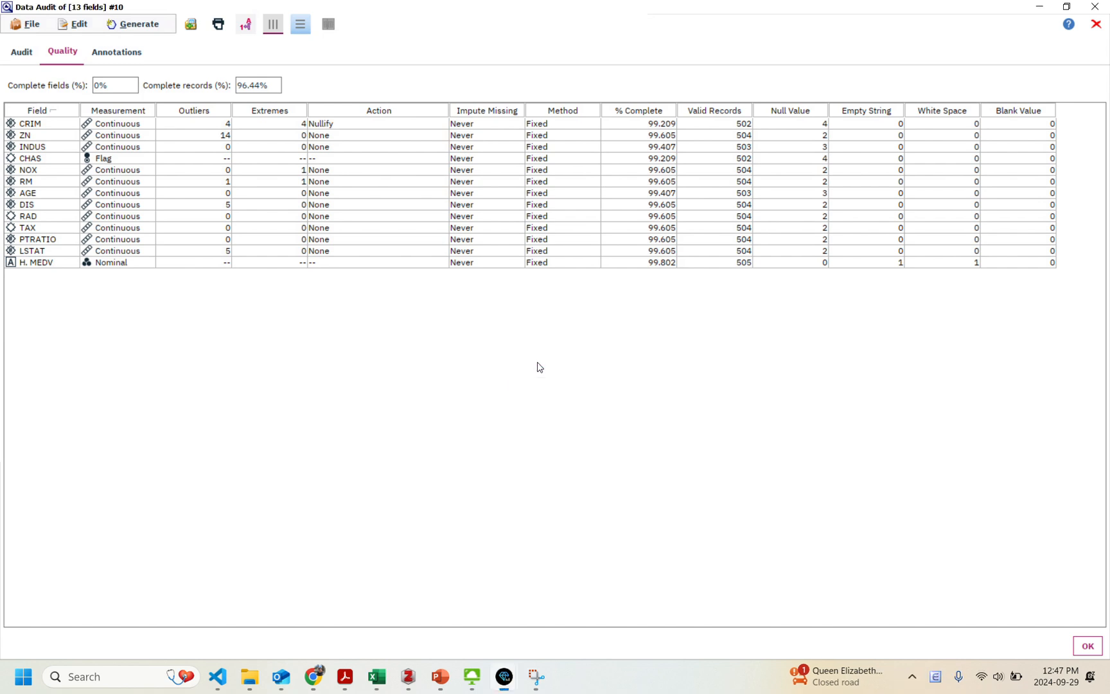
pyautogui.click(1085, 648)
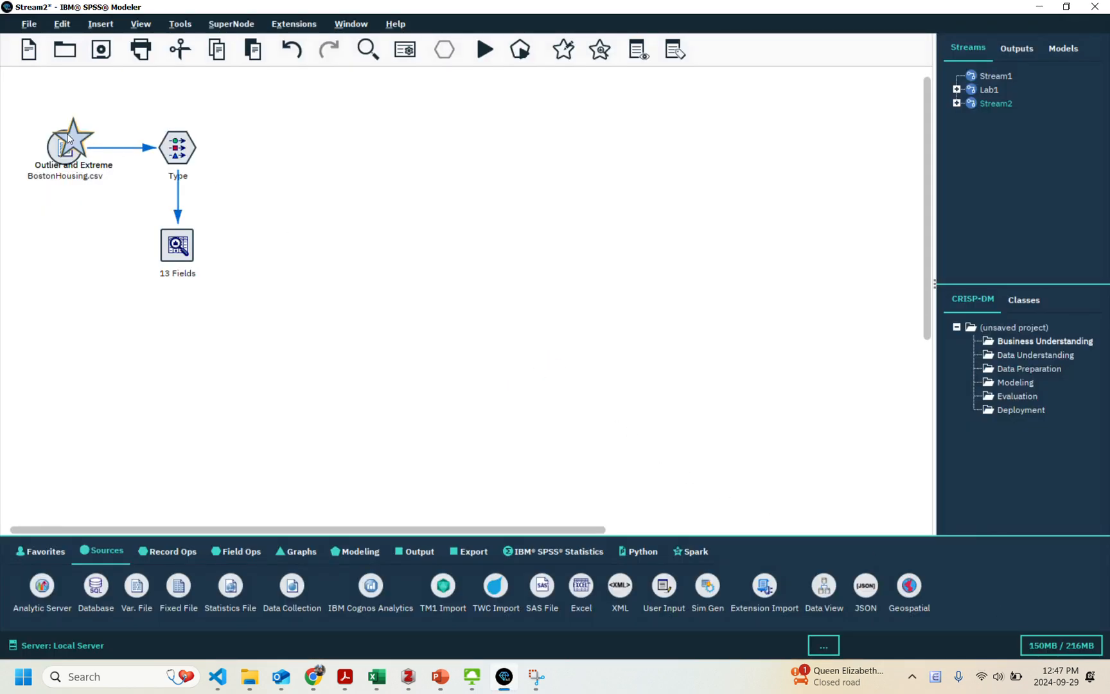
# Place the Outlier and Extreme SuperNode beside the Type node and connect the Type node to it.
pyautogui.moveTo(69, 138); pyautogui.dragTo(288, 143)
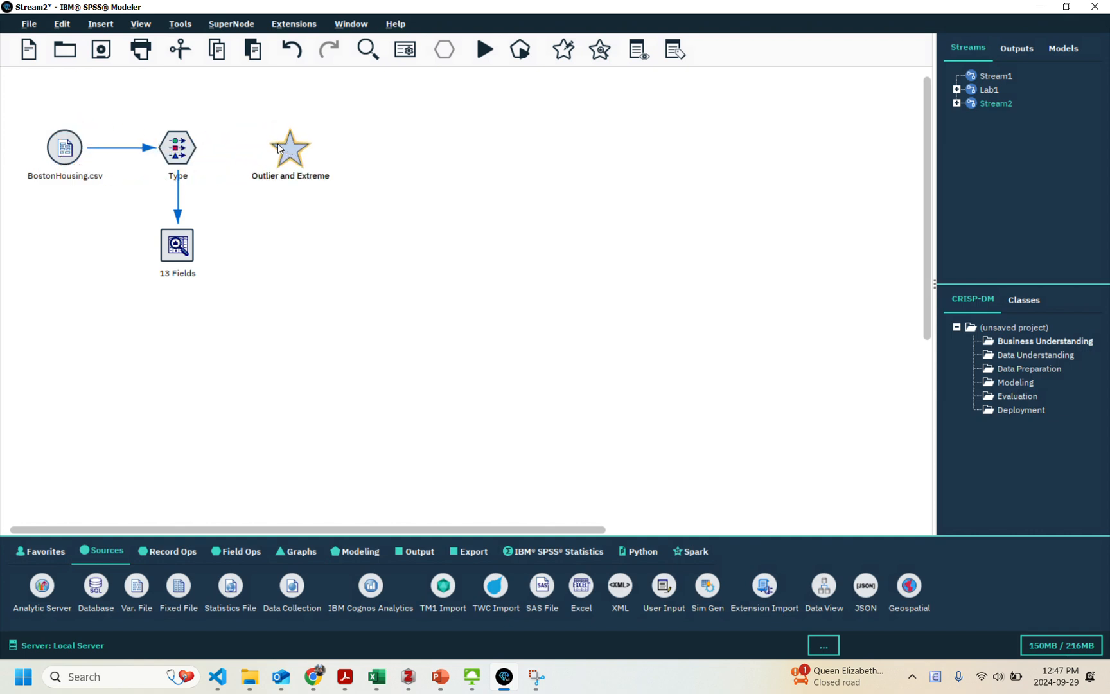
pyautogui.rightClick(181, 153)
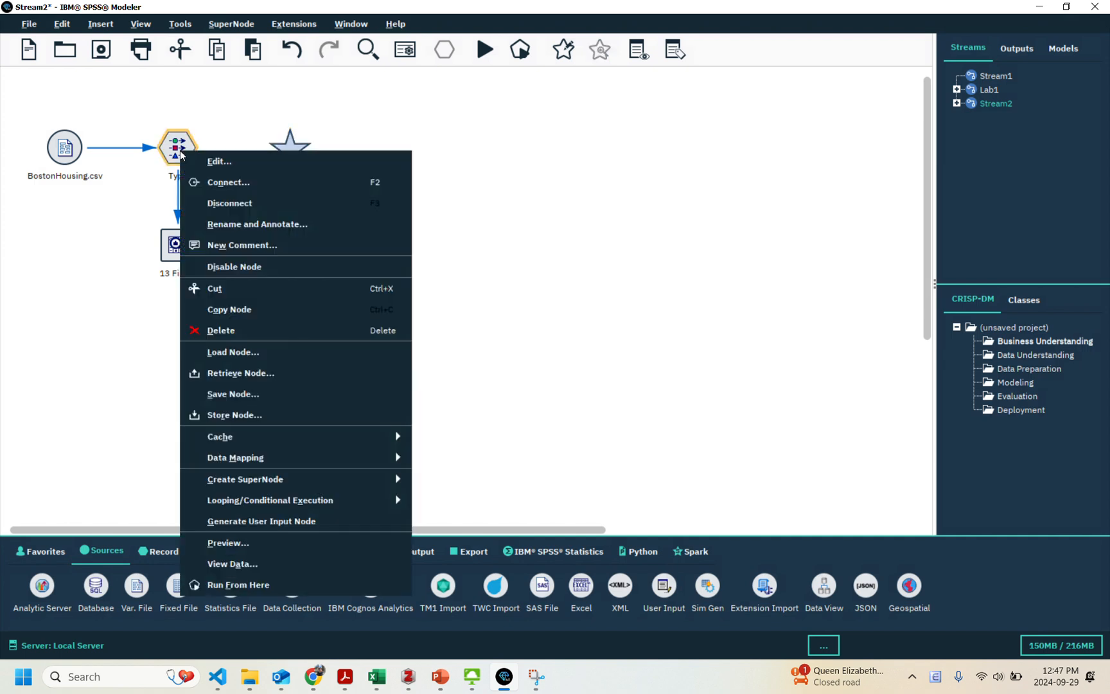
pyautogui.click(214, 181)
pyautogui.click(292, 157)
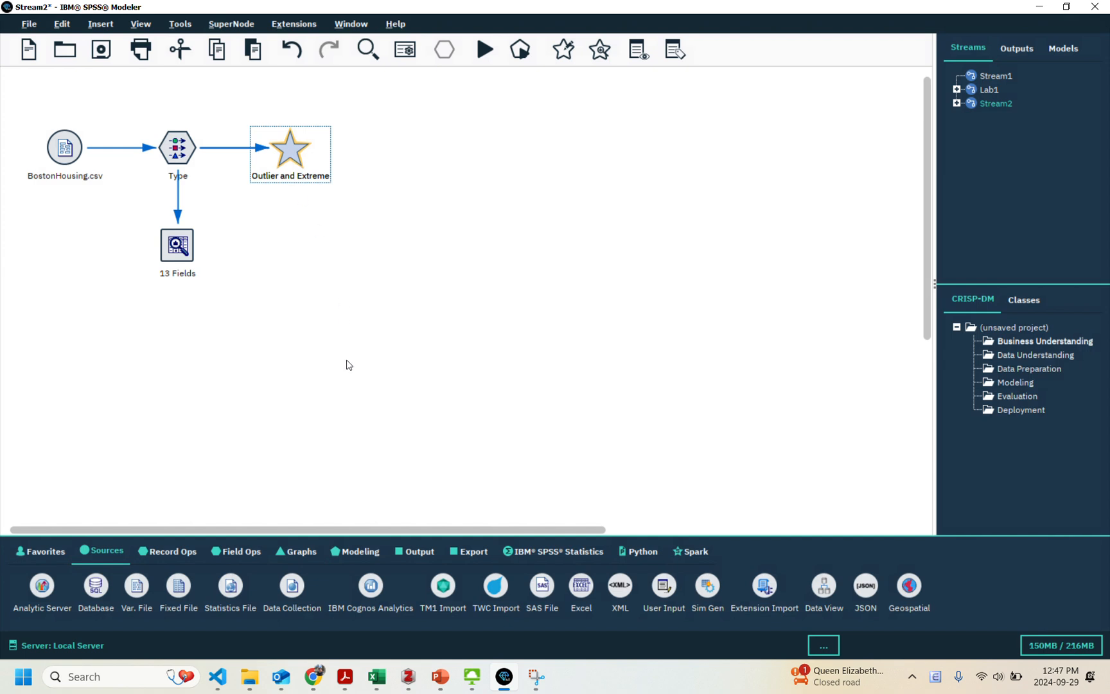
# Add a Data Audit node connected to the Outlier and Extreme SuperNode and place it below the SuperNode.
pyautogui.click(413, 552)
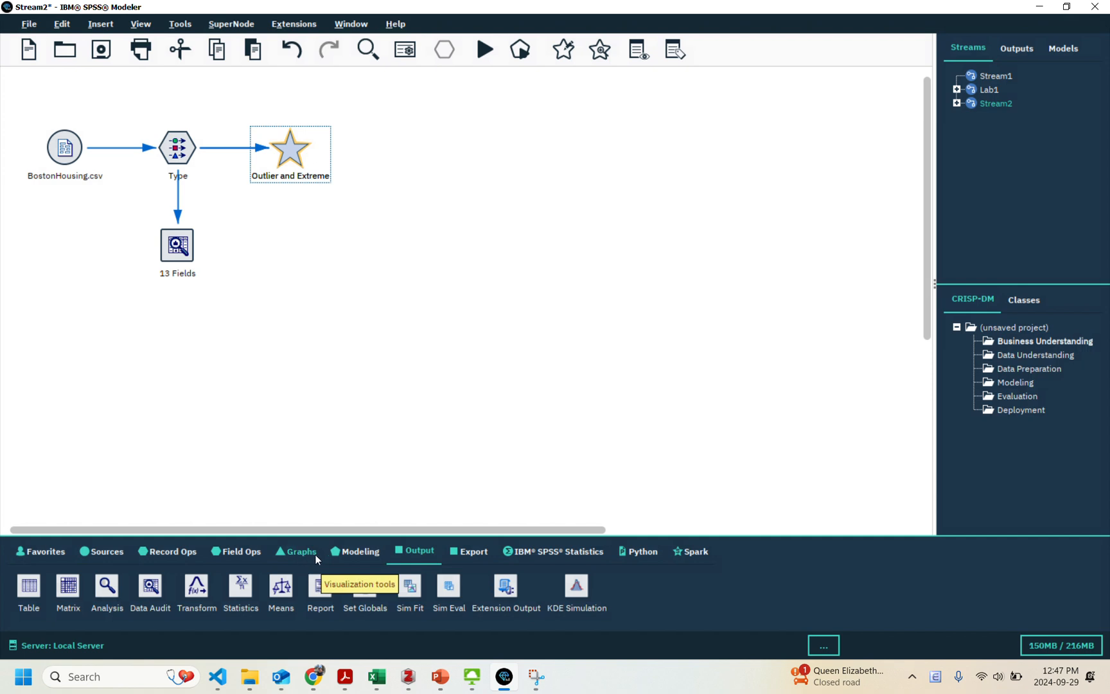
pyautogui.doubleClick(151, 586)
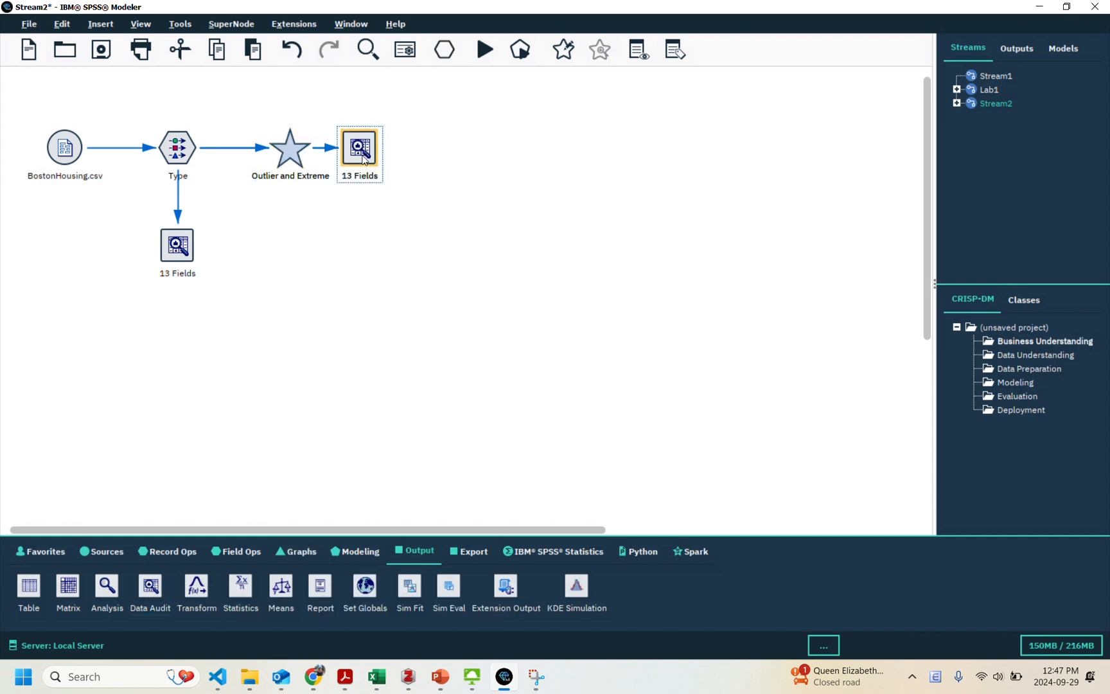
pyautogui.moveTo(363, 159); pyautogui.dragTo(281, 249)
# Run the new Data Audit node and examine the outlier and null counts for CRIM in the enlarged quality results.
pyautogui.doubleClick(279, 248)
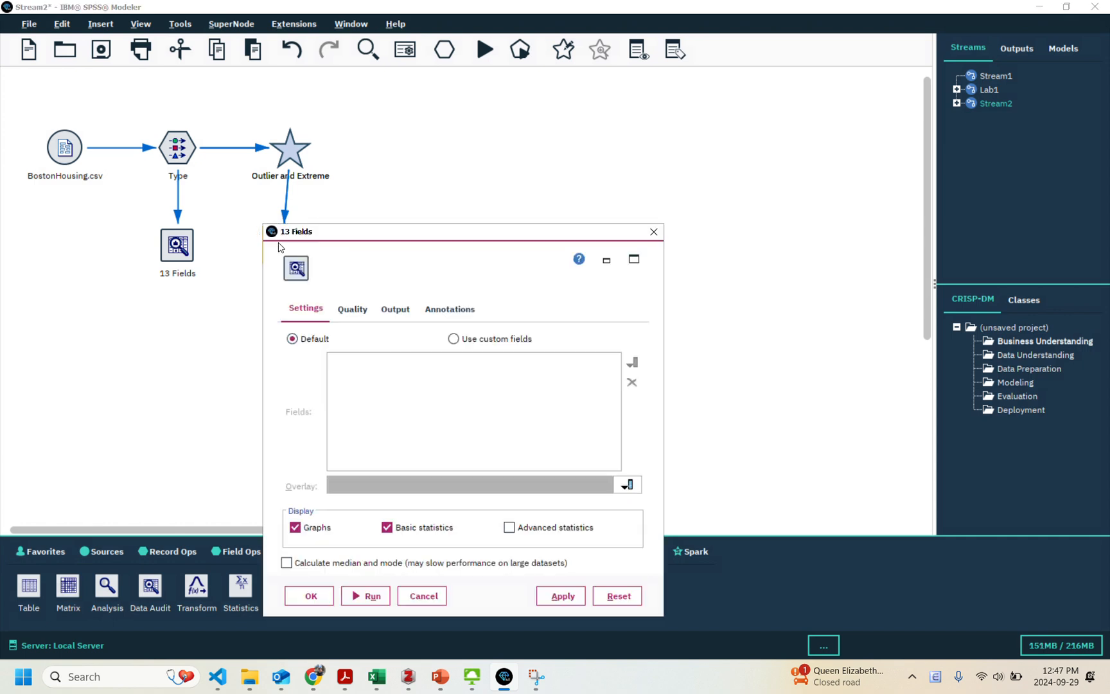
pyautogui.click(367, 596)
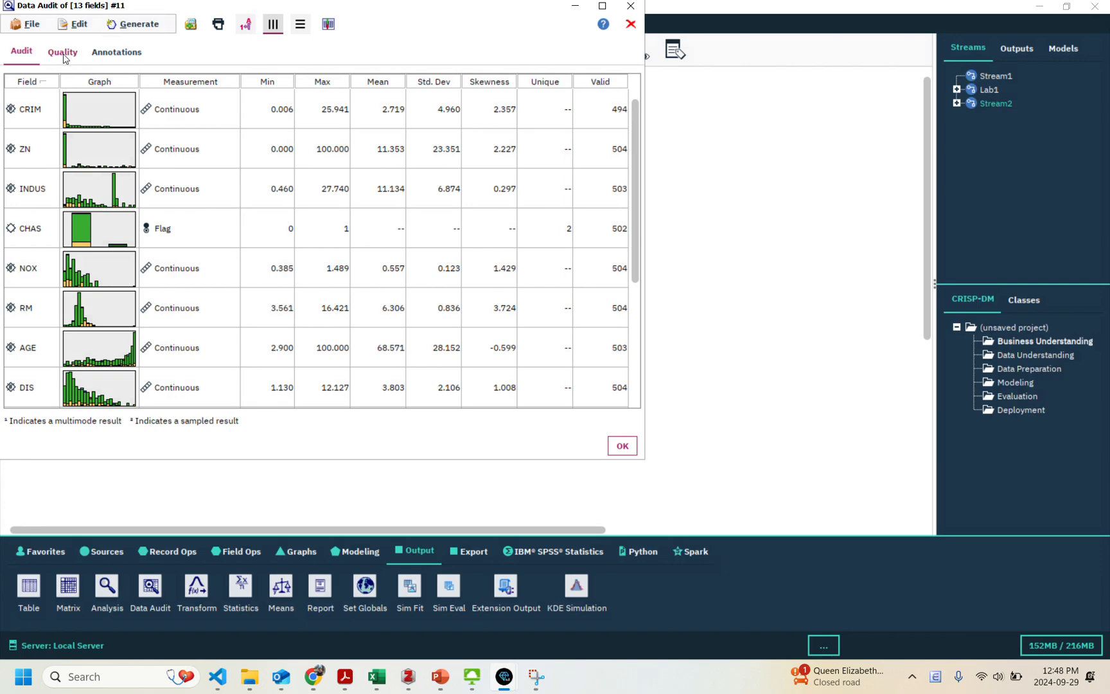
pyautogui.click(63, 54)
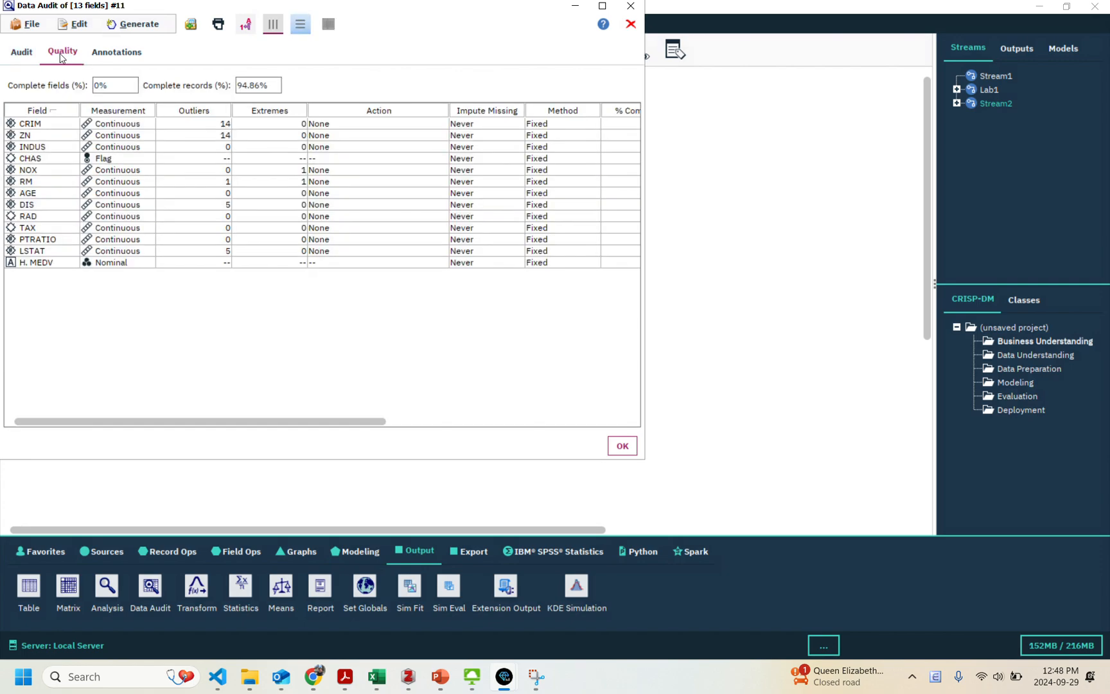
pyautogui.doubleClick(365, 13)
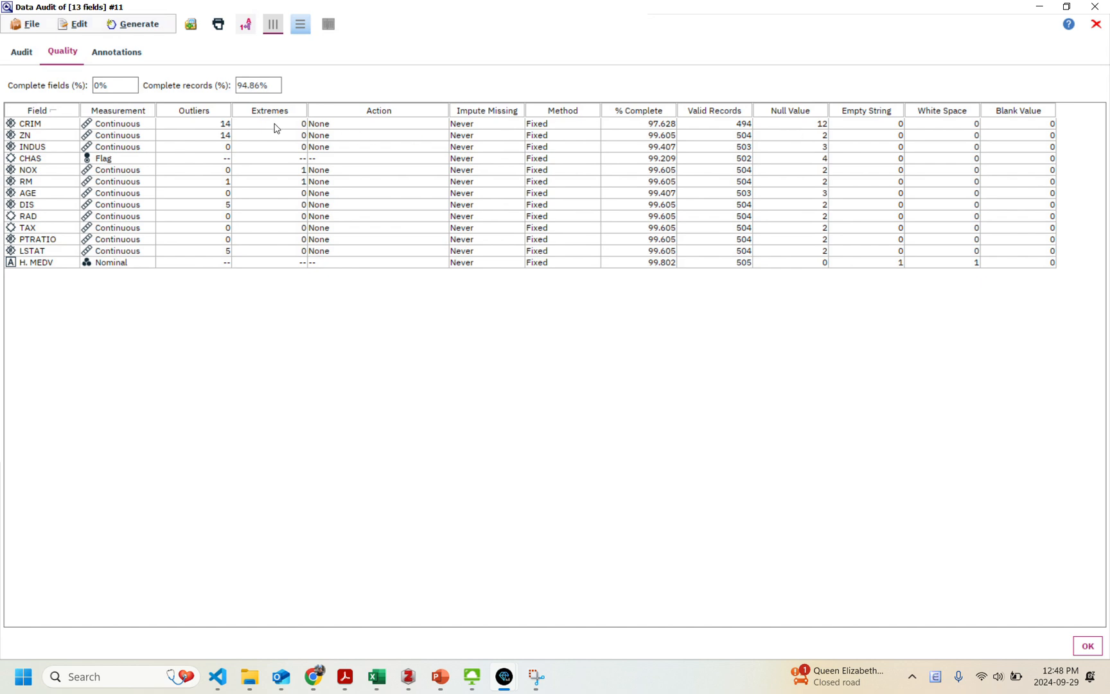
pyautogui.click(187, 128)
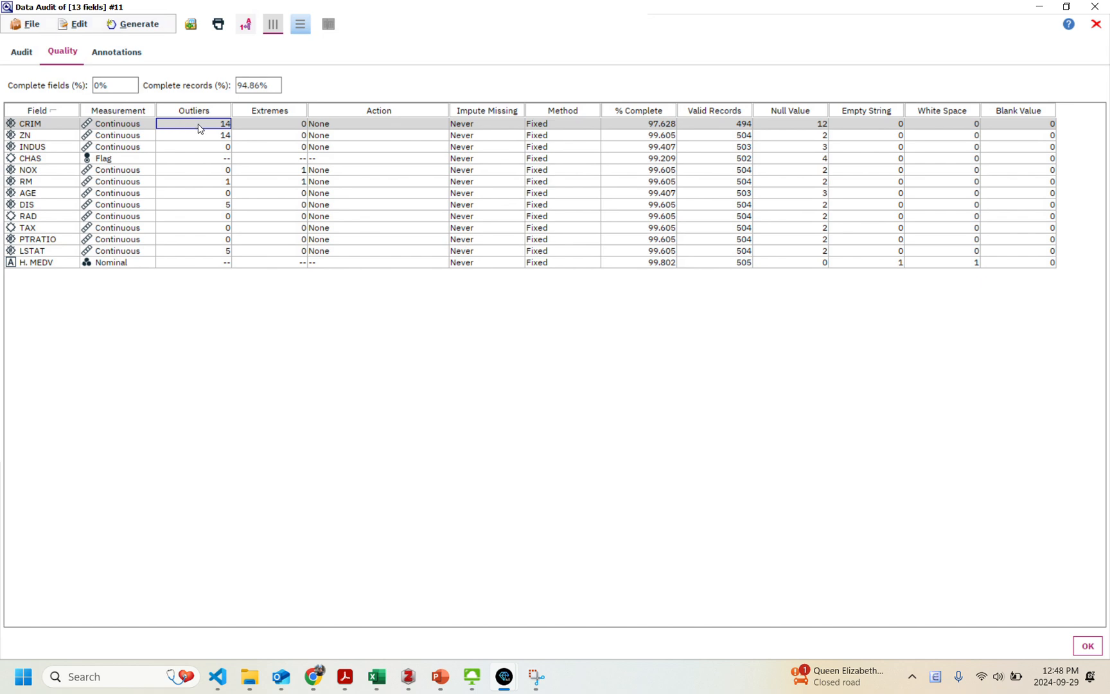
pyautogui.click(792, 133)
# Set CRIM to impute blank and null values with the Fixed method, using the mean as the fixed value.
pyautogui.click(484, 126)
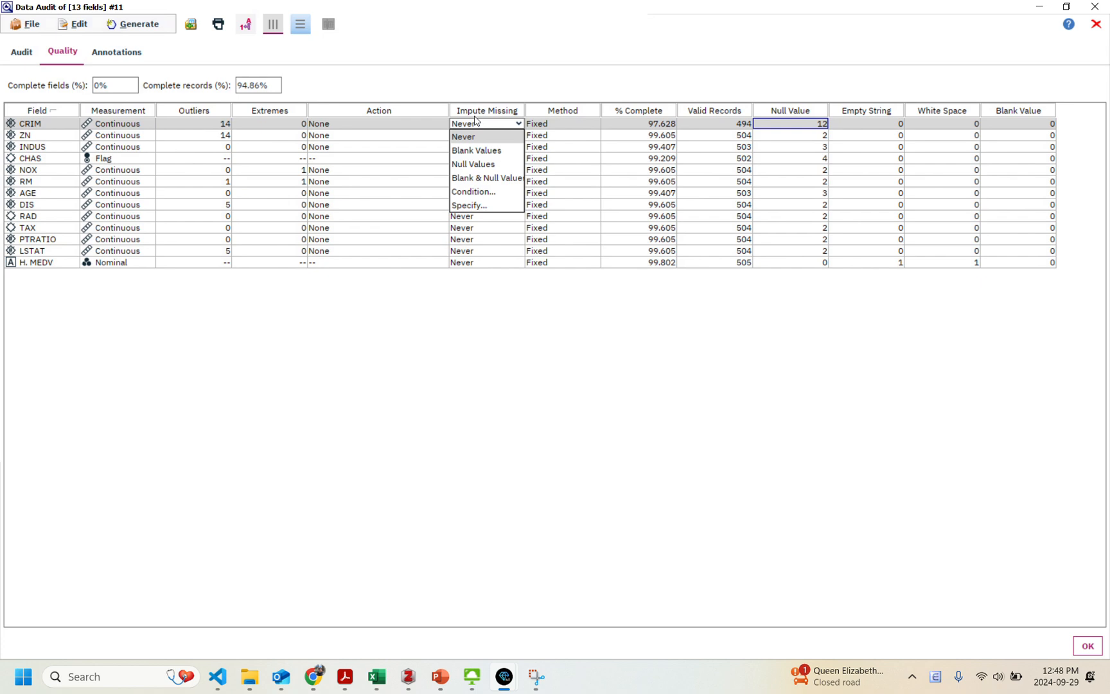
pyautogui.click(488, 183)
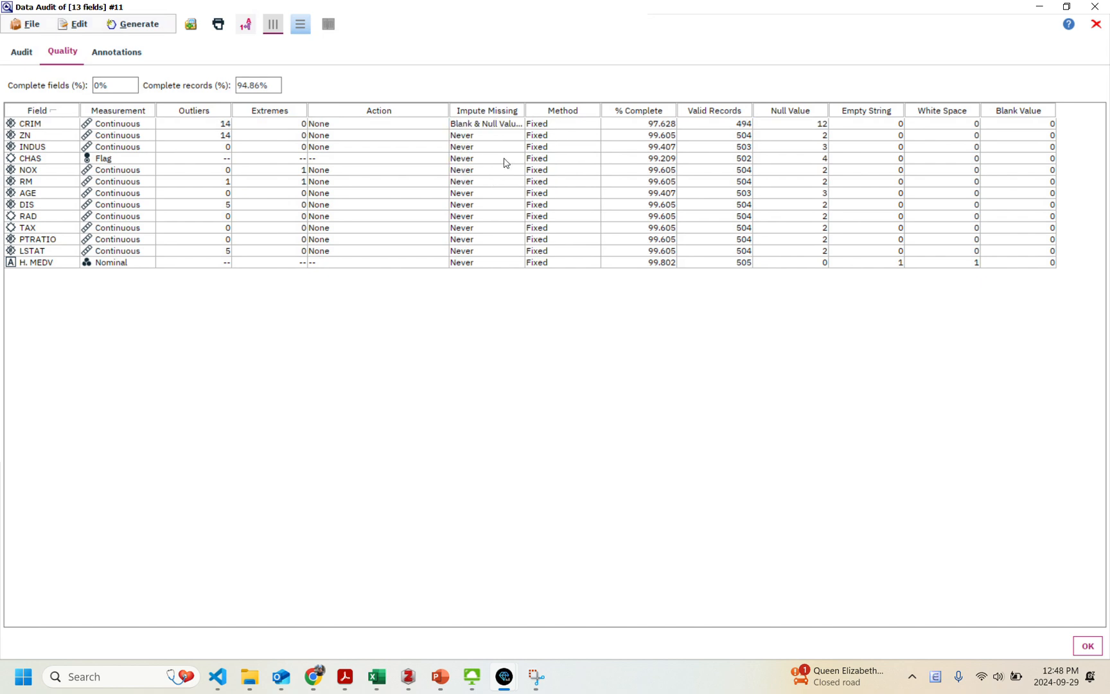
pyautogui.click(542, 124)
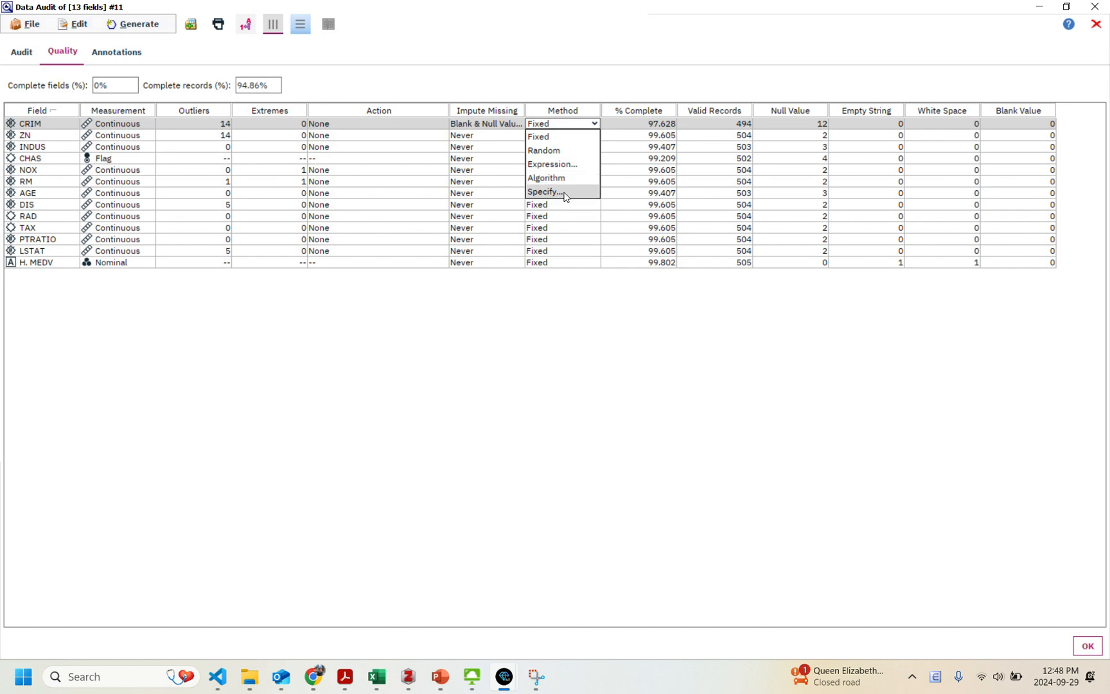
pyautogui.click(560, 193)
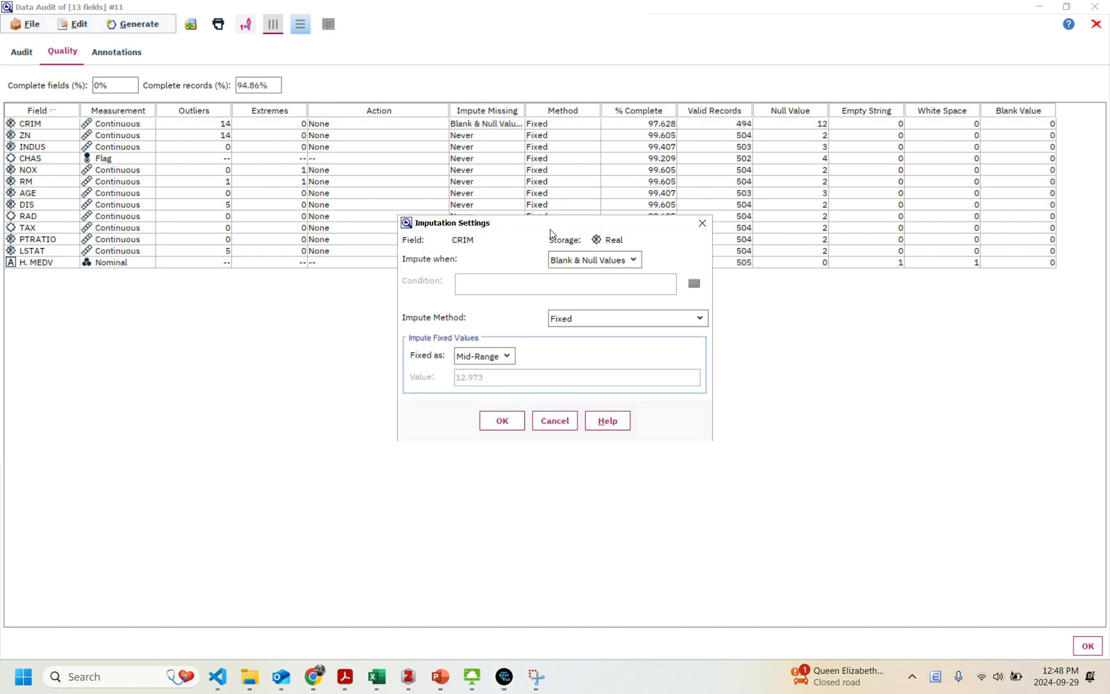
pyautogui.moveTo(550, 227); pyautogui.dragTo(581, 187)
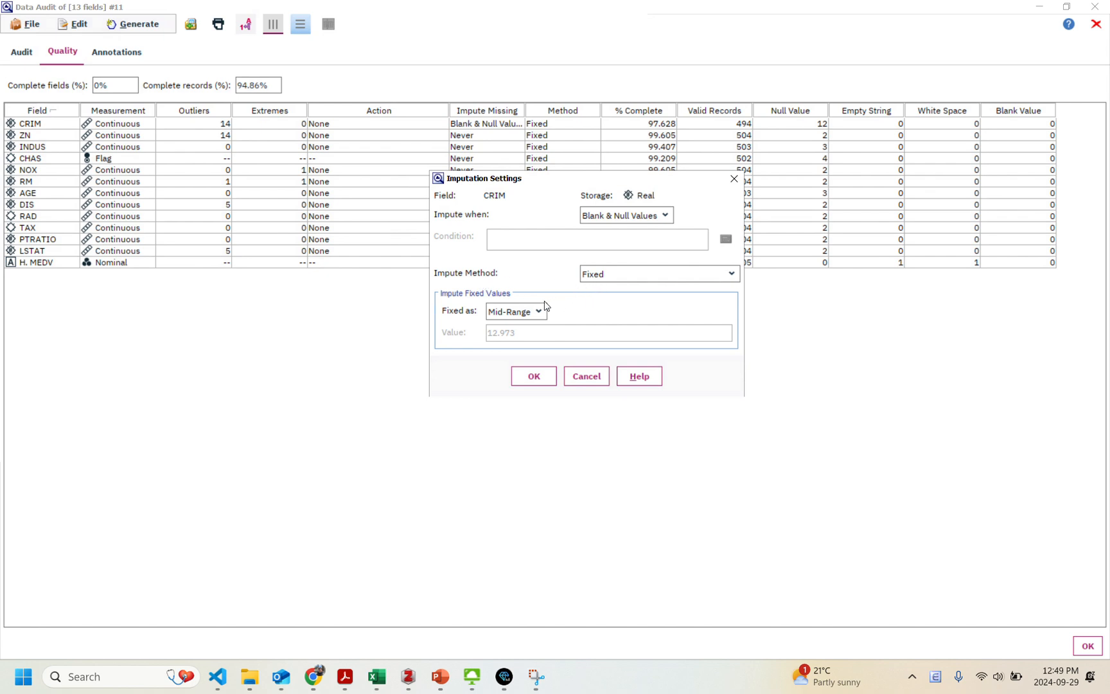
pyautogui.click(517, 317)
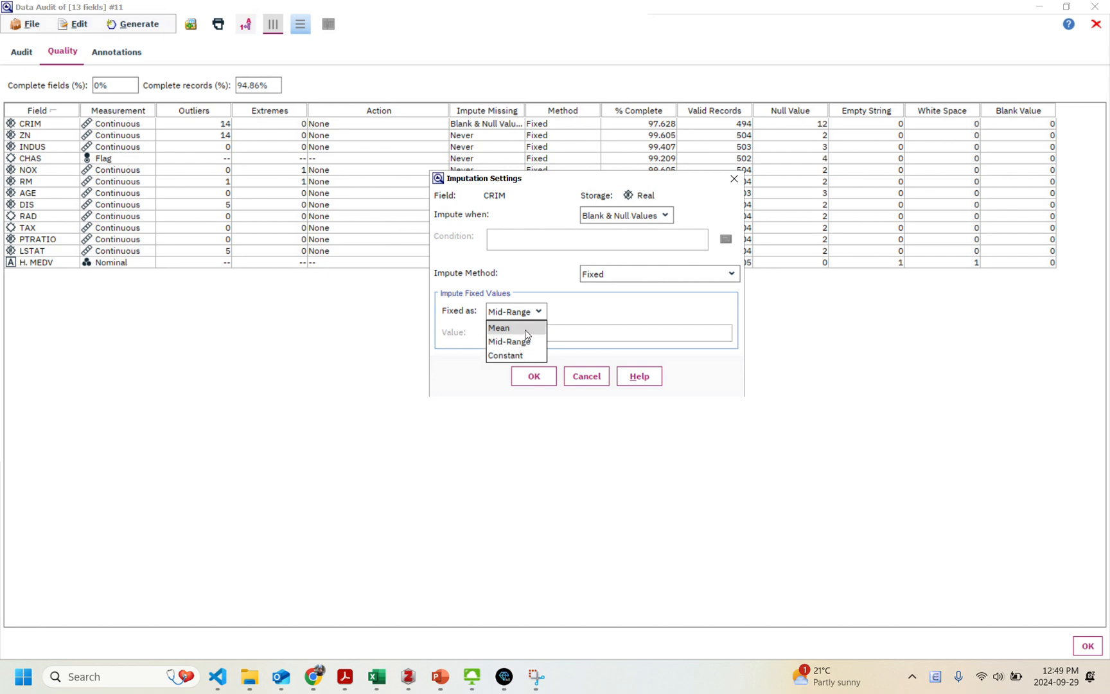
pyautogui.click(523, 331)
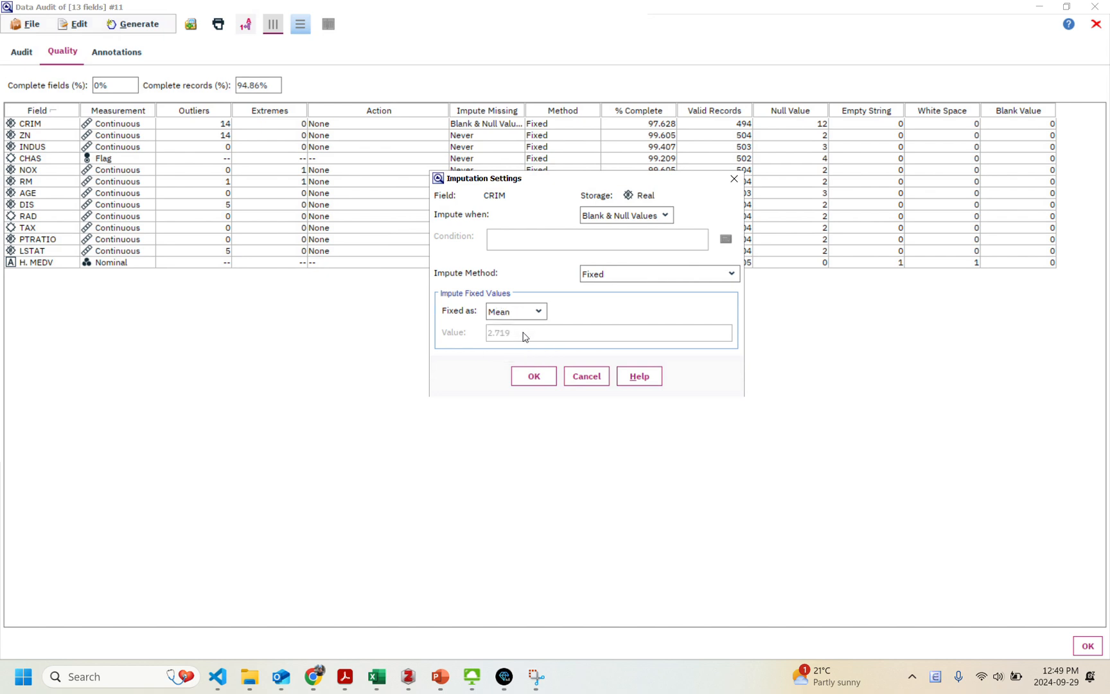
pyautogui.click(532, 378)
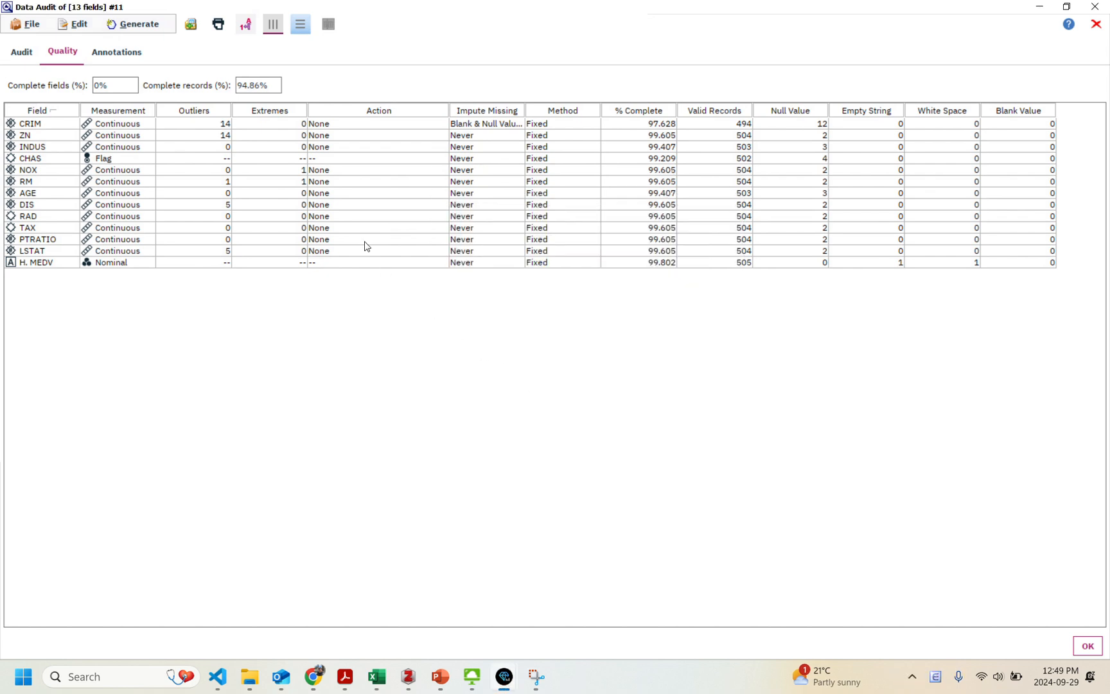
# Generate a Missing Values SuperNode for all fields with a 10% sample size and close the audit results.
pyautogui.click(140, 25)
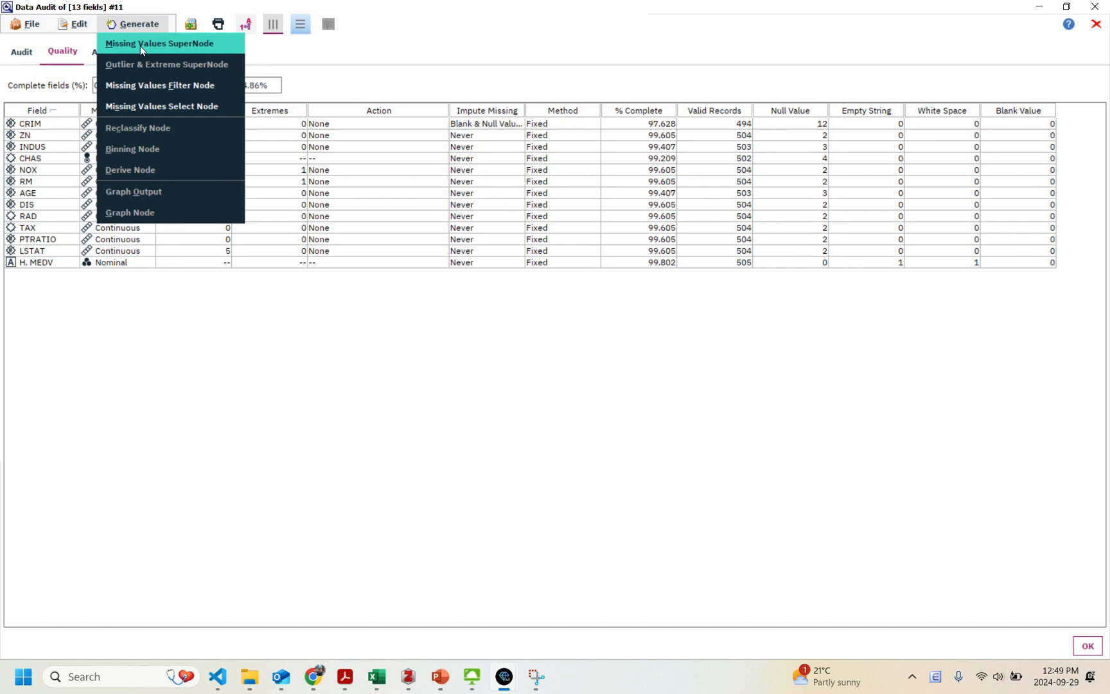
pyautogui.click(141, 47)
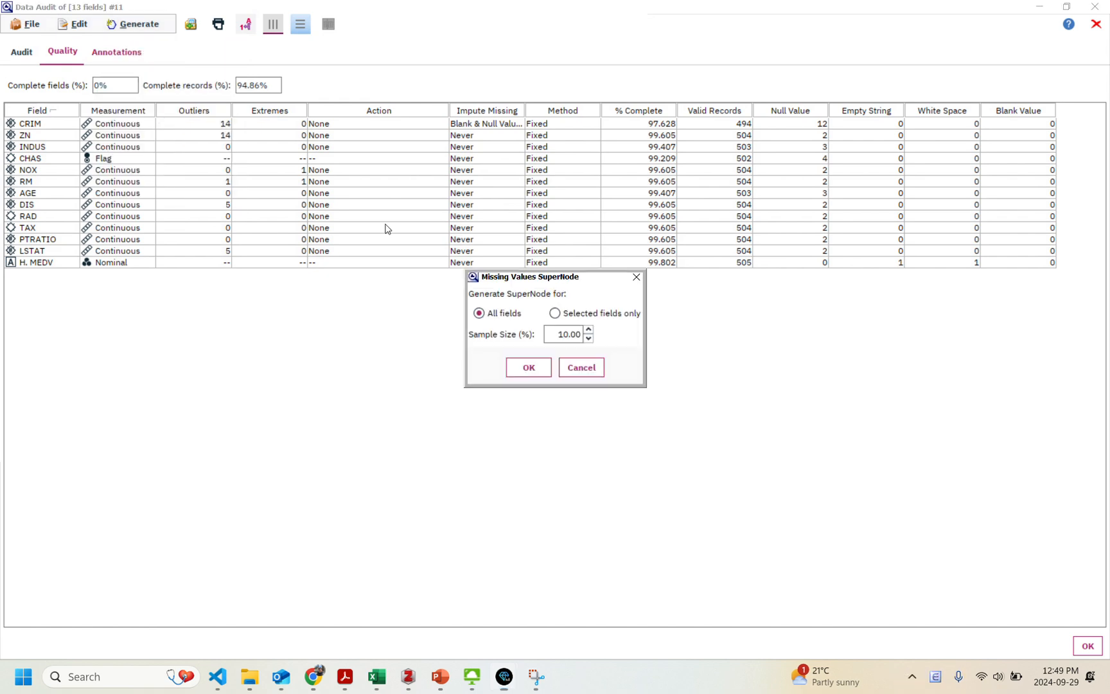
pyautogui.click(527, 368)
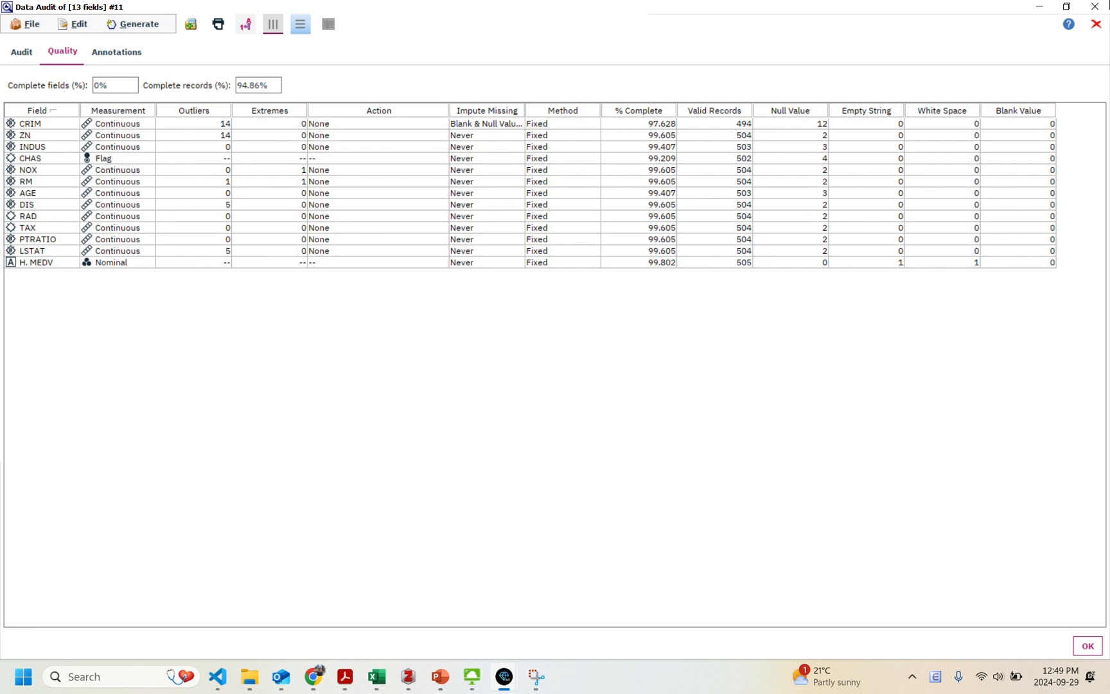
pyautogui.click(1094, 6)
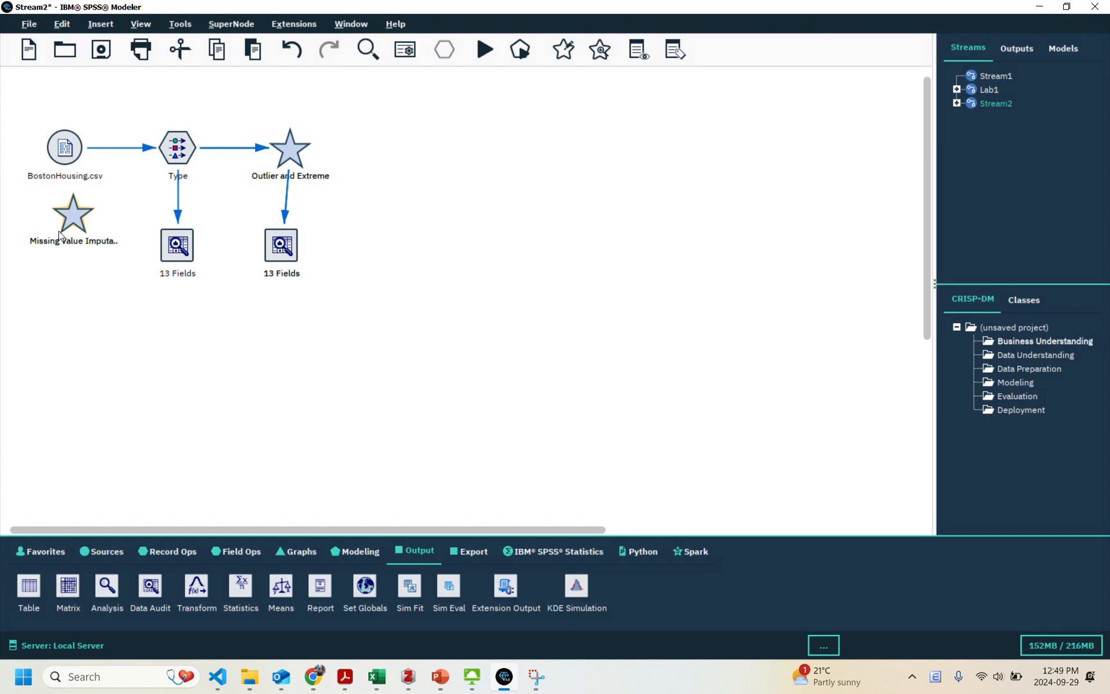
# Place the Missing Value Imputation SuperNode beside the Outlier and Extreme SuperNode and connect the Outlier and Extreme SuperNode to it.
pyautogui.moveTo(70, 222); pyautogui.dragTo(424, 164)
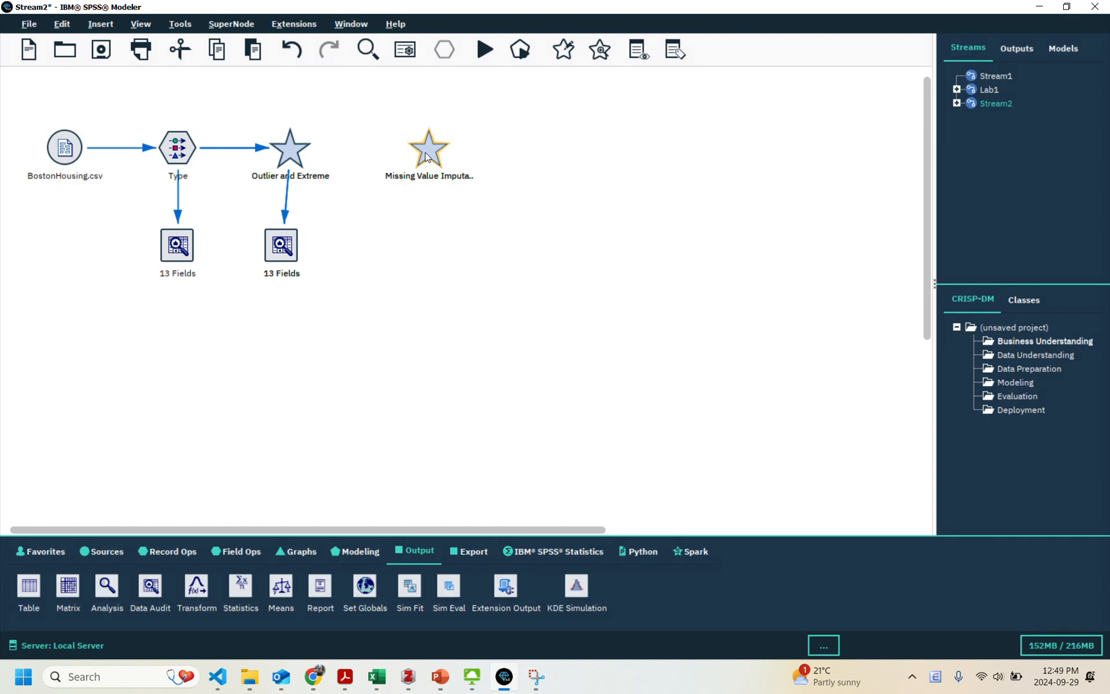
pyautogui.rightClick(288, 153)
pyautogui.click(334, 184)
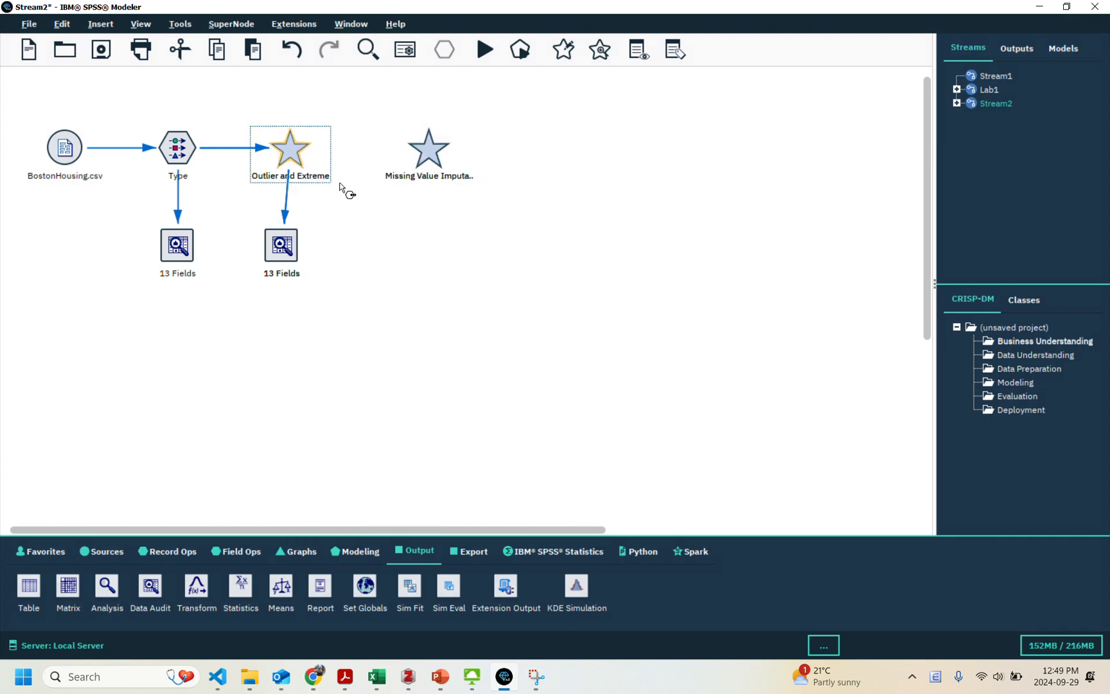
pyautogui.click(428, 155)
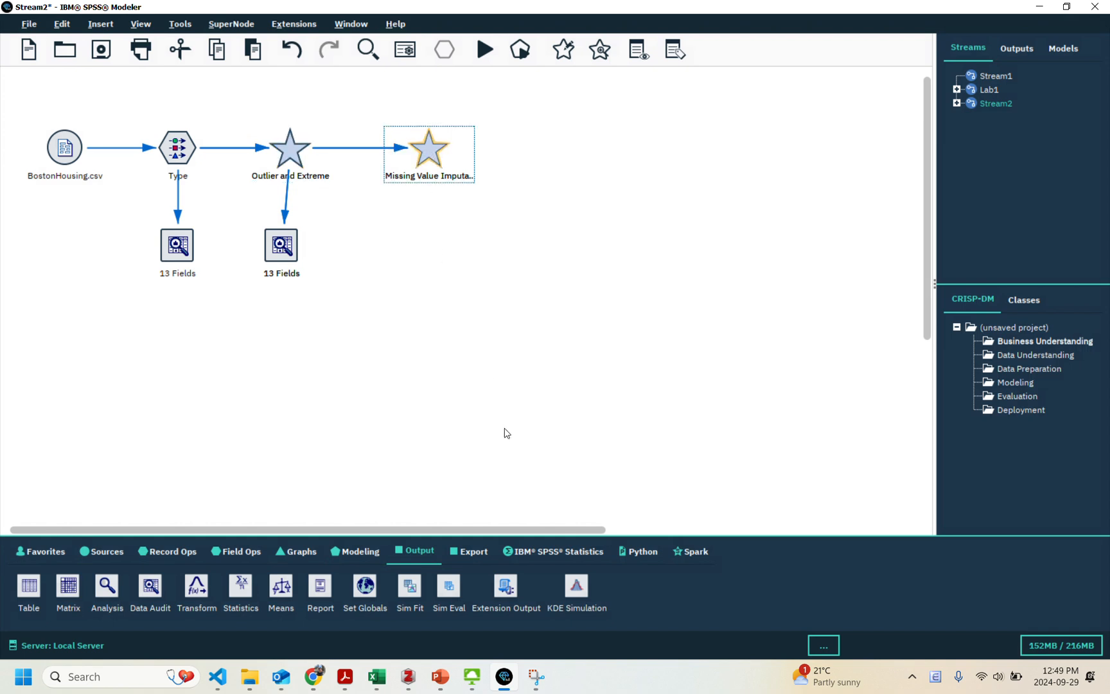
# Add a Data Audit node connected to the Missing Value Imputation SuperNode and place it below that SuperNode.
pyautogui.doubleClick(146, 585)
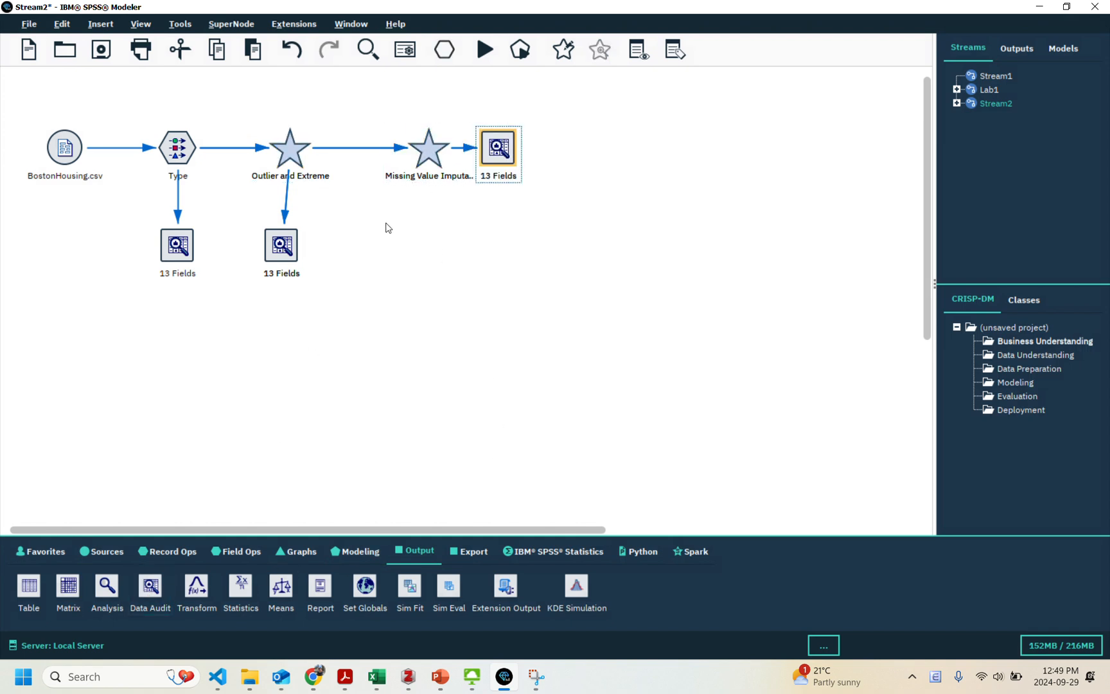
pyautogui.moveTo(496, 141); pyautogui.dragTo(427, 241)
# Run the Data Audit node below the imputation SuperNode and check CRIM's null and outlier counts in the enlarged quality results.
pyautogui.doubleClick(430, 249)
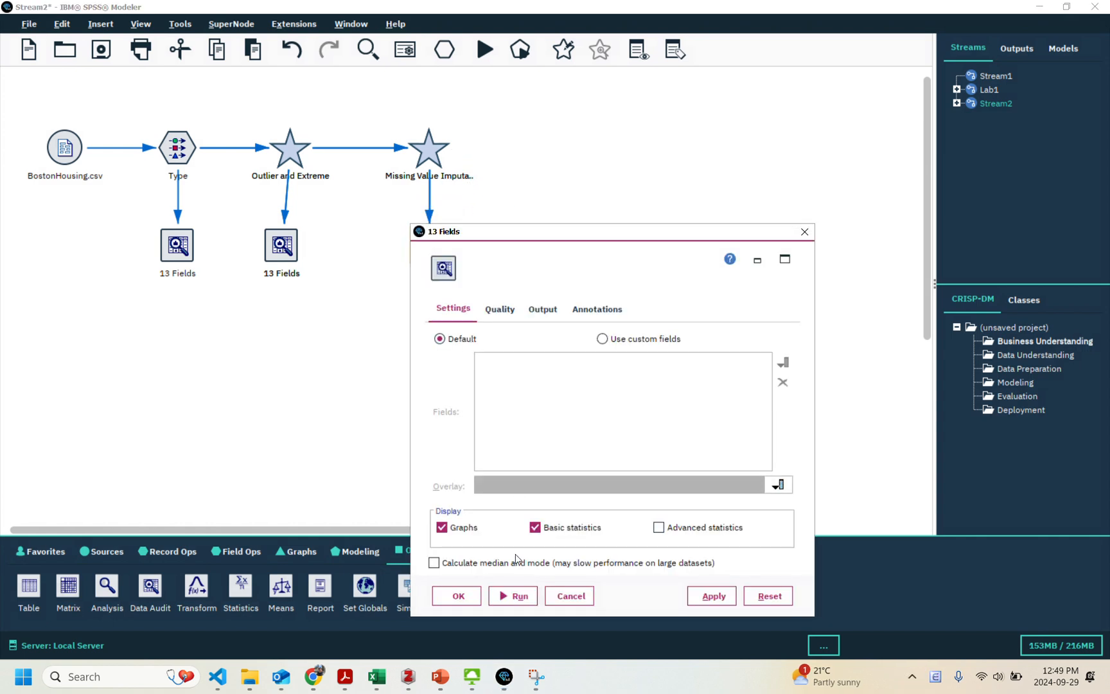
pyautogui.click(504, 596)
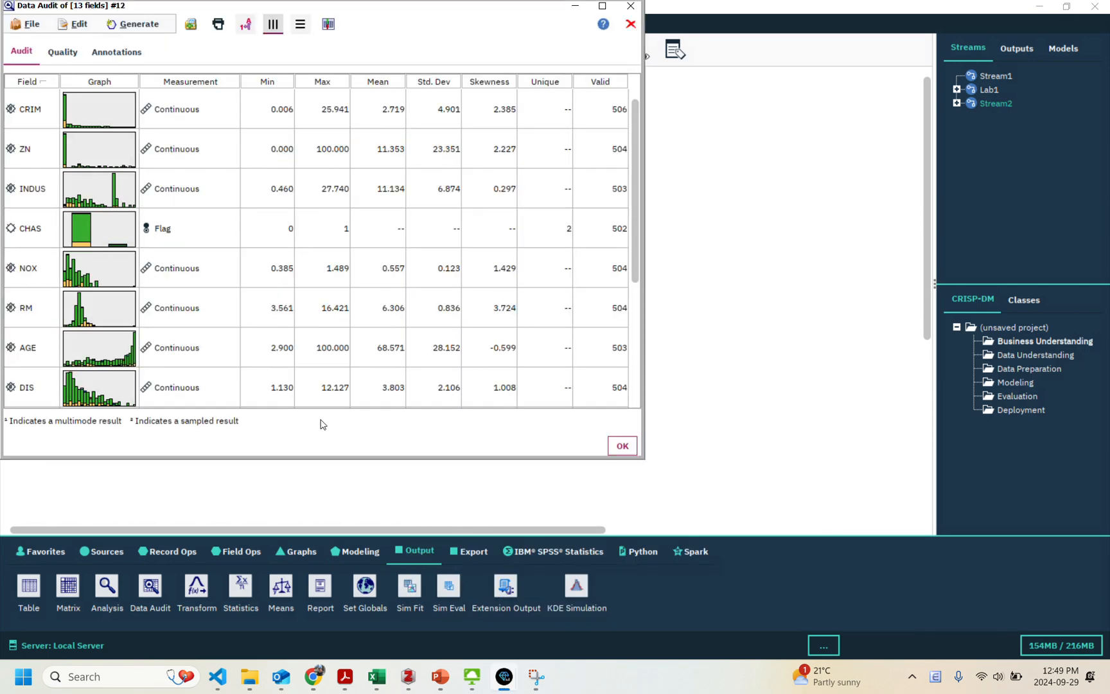
pyautogui.click(57, 56)
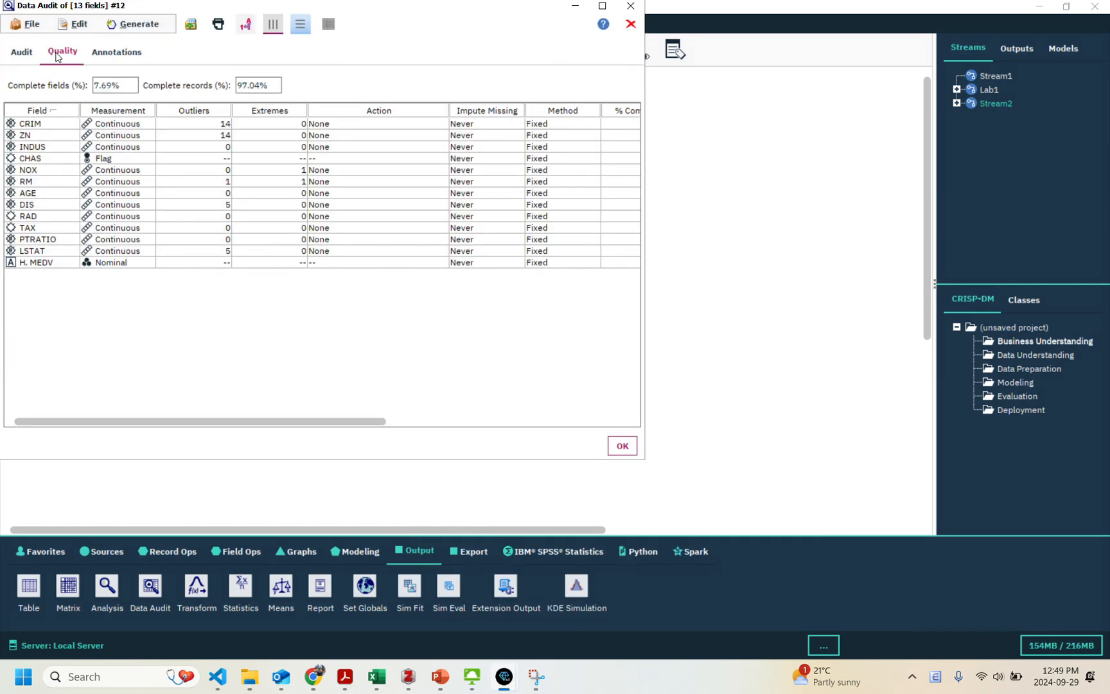
pyautogui.moveTo(365, 13); pyautogui.dragTo(369, 14)
pyautogui.doubleClick(369, 15)
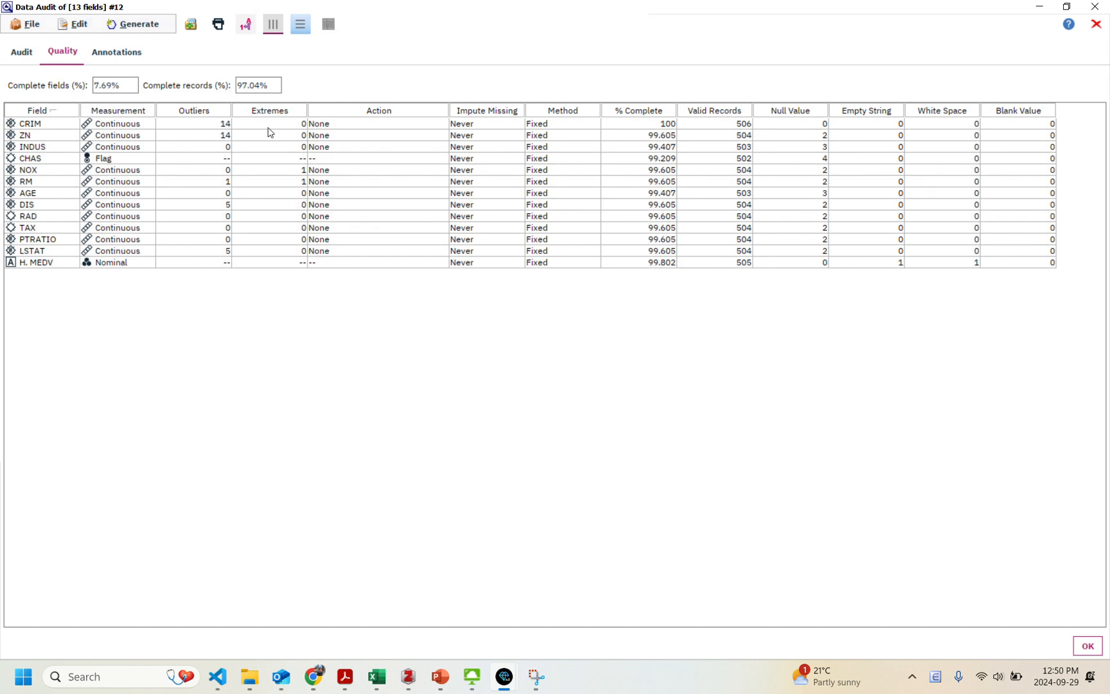
pyautogui.click(201, 125)
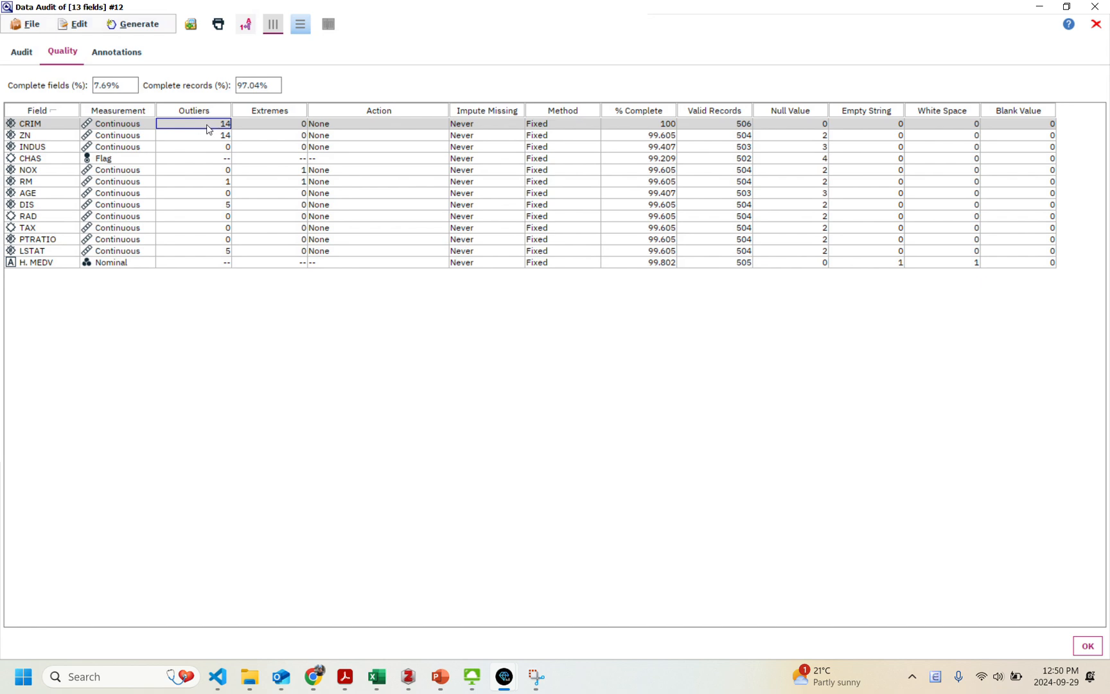
# Switch to Chrome and read the course FAQ entry on why outliers keep showing up after handling them with a SuperNode.
pyautogui.click(314, 676)
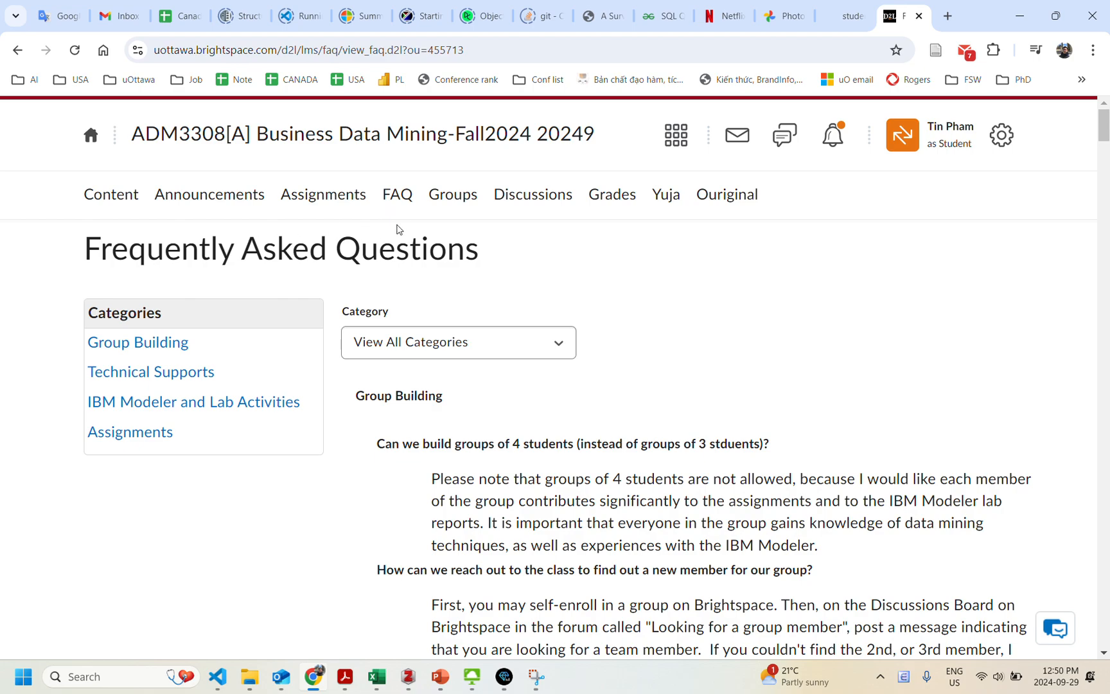
pyautogui.scroll(-5, 682, 303)
pyautogui.scroll(-20, 682, 303)
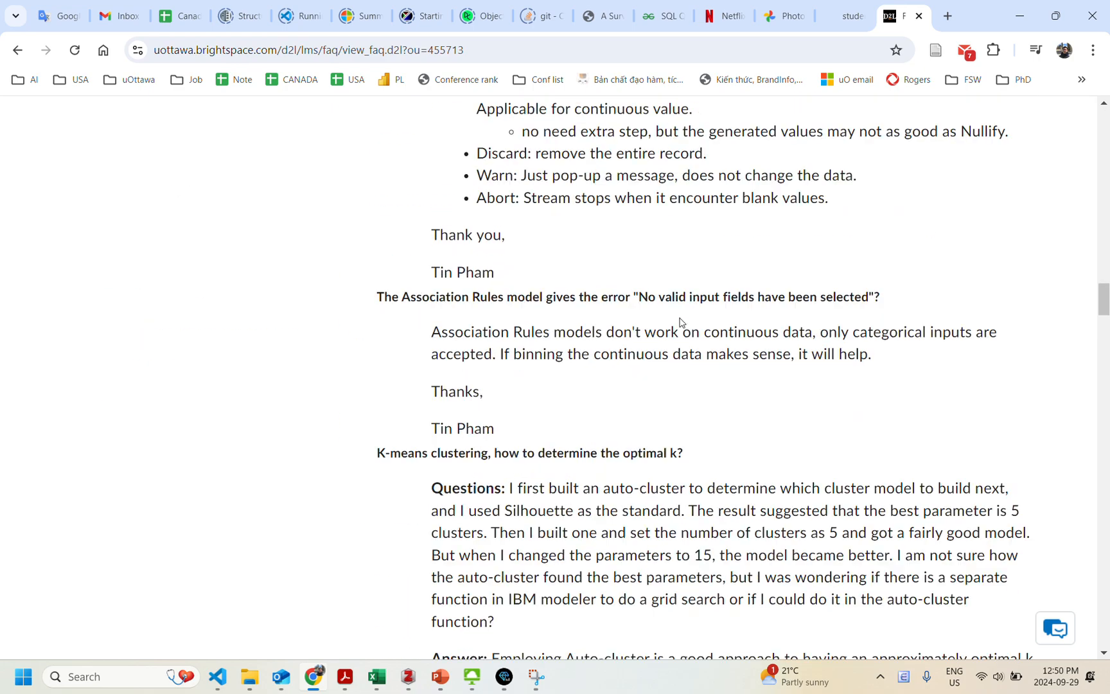
pyautogui.scroll(-15, 674, 317)
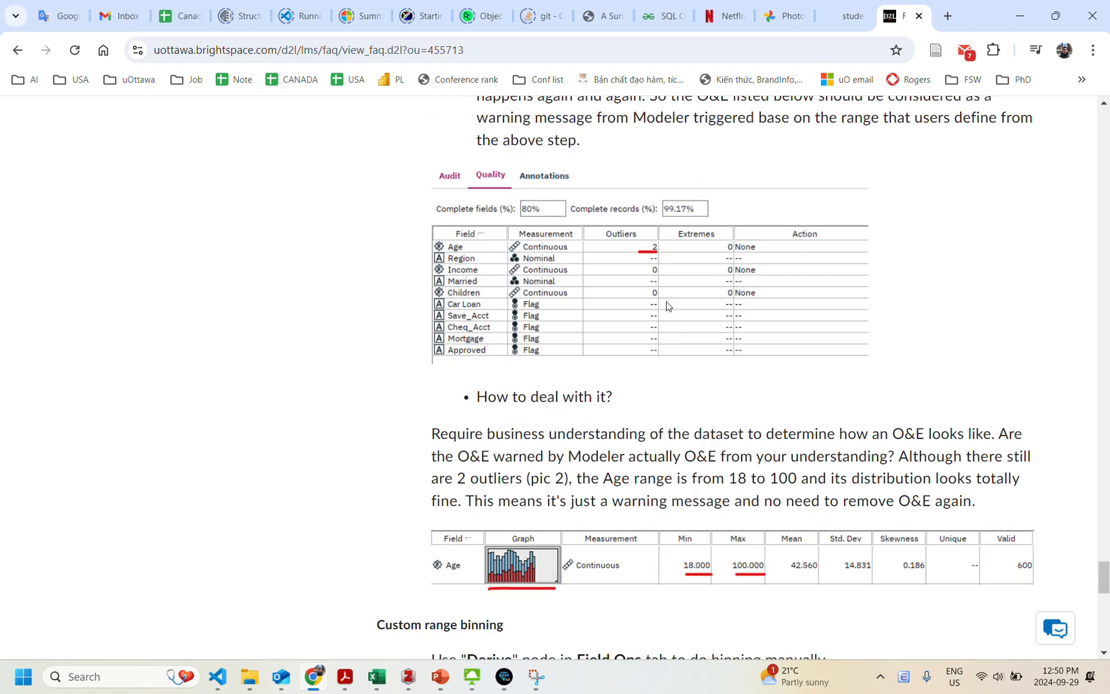
pyautogui.scroll(8, 666, 306)
pyautogui.scroll(6, 667, 306)
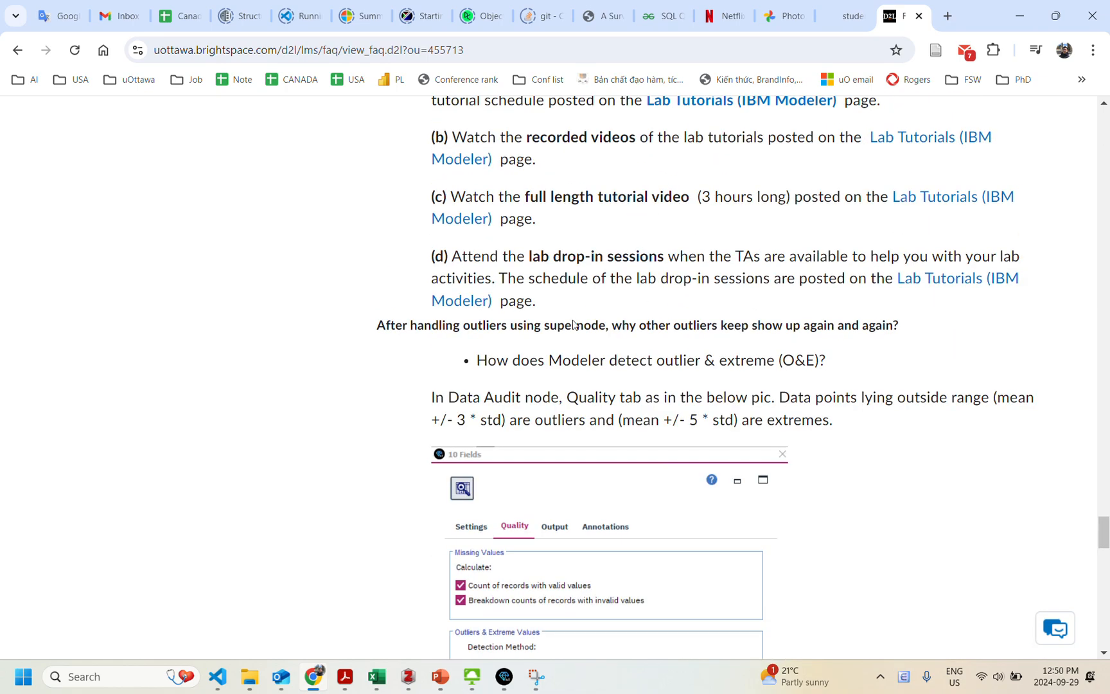
pyautogui.scroll(-2, 667, 306)
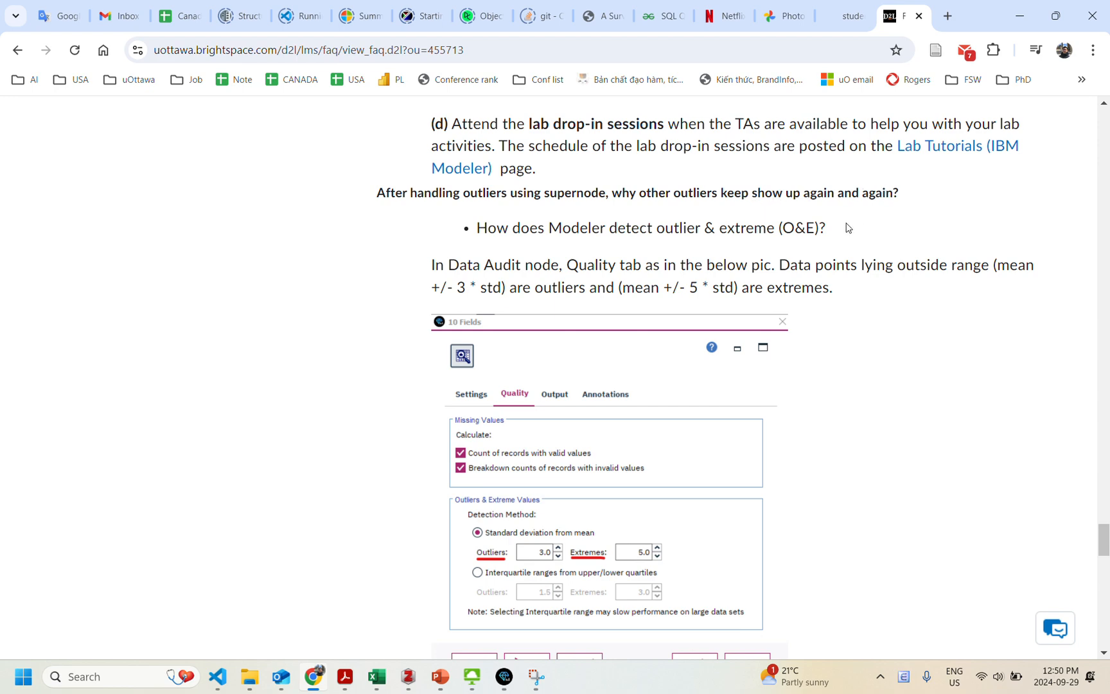
pyautogui.scroll(-4, 847, 225)
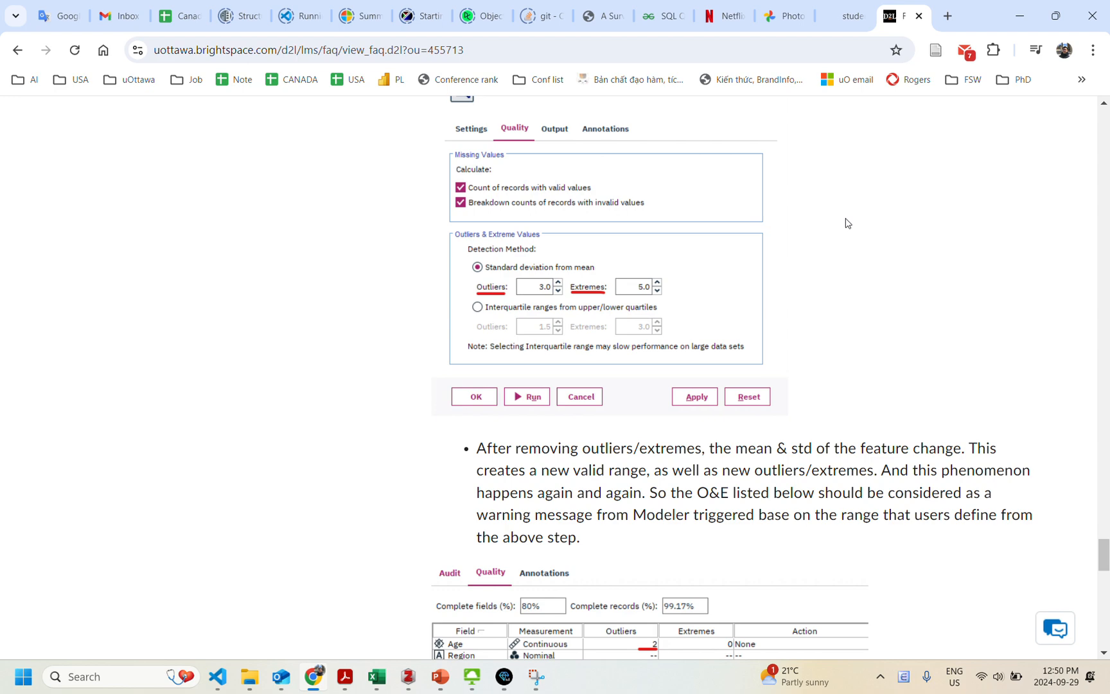
pyautogui.scroll(-6, 845, 223)
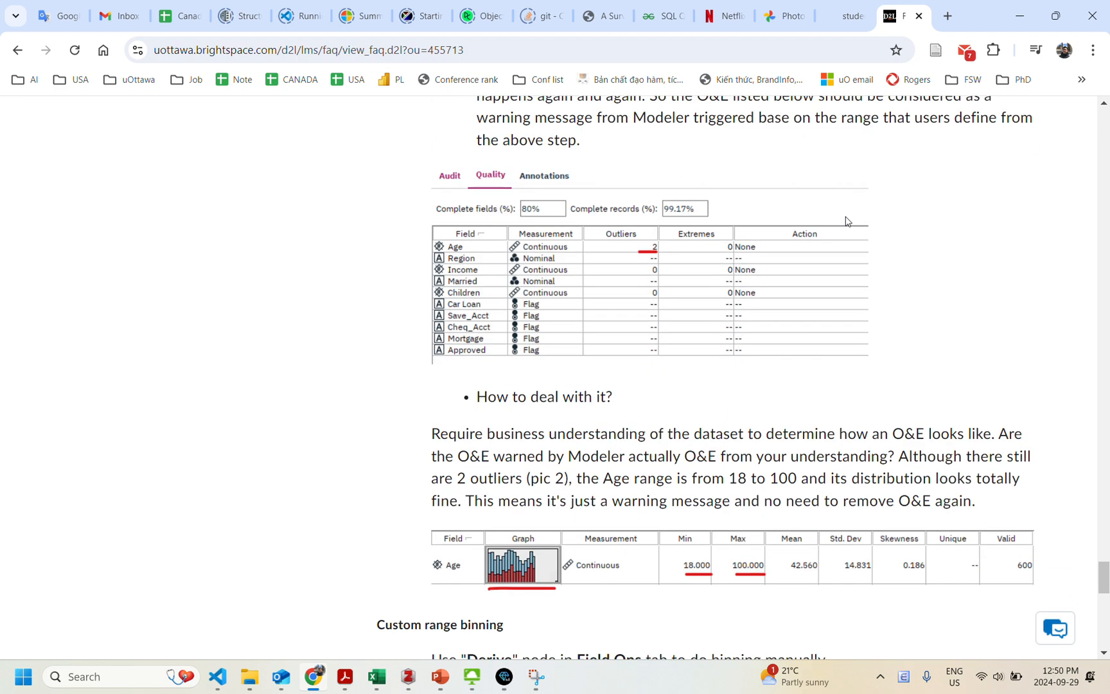